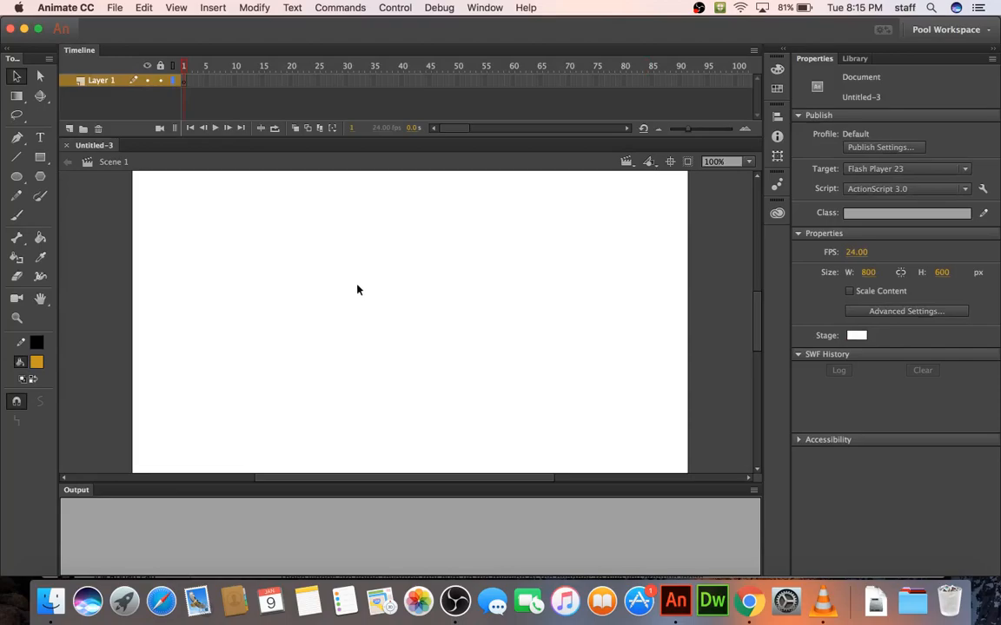
# Save the new document as 003_shapeTween in the Animate Document format
pyautogui.click(118, 11)
pyautogui.click(129, 124)
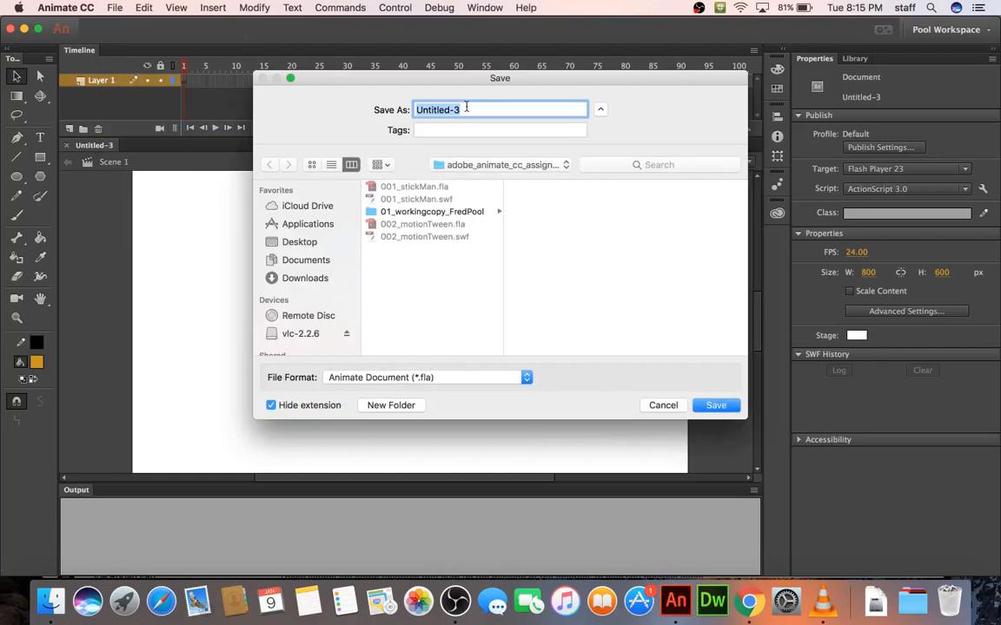
pyautogui.write('003')
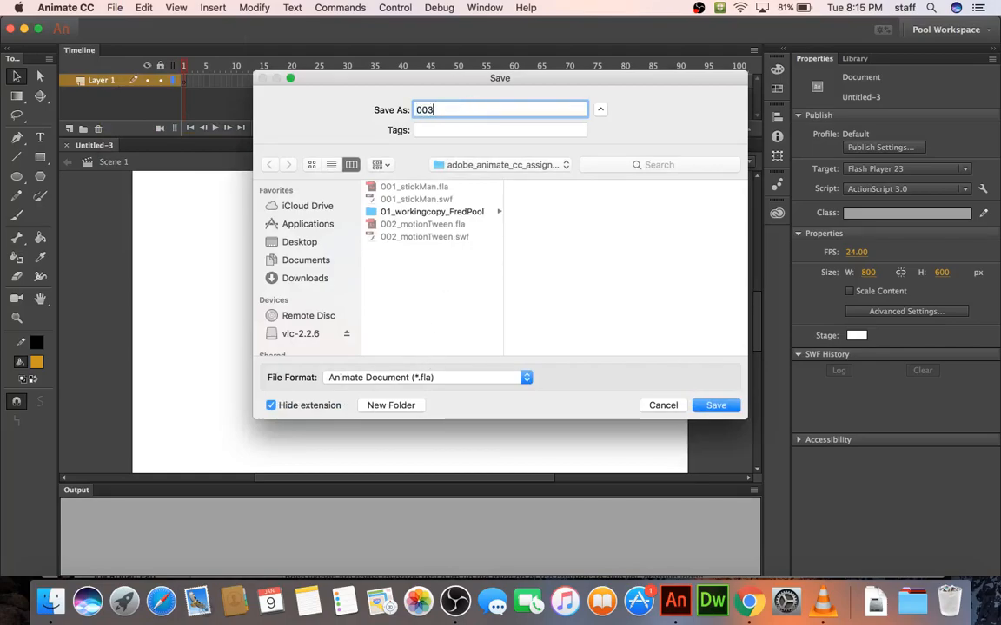
pyautogui.write('_shapeTween')
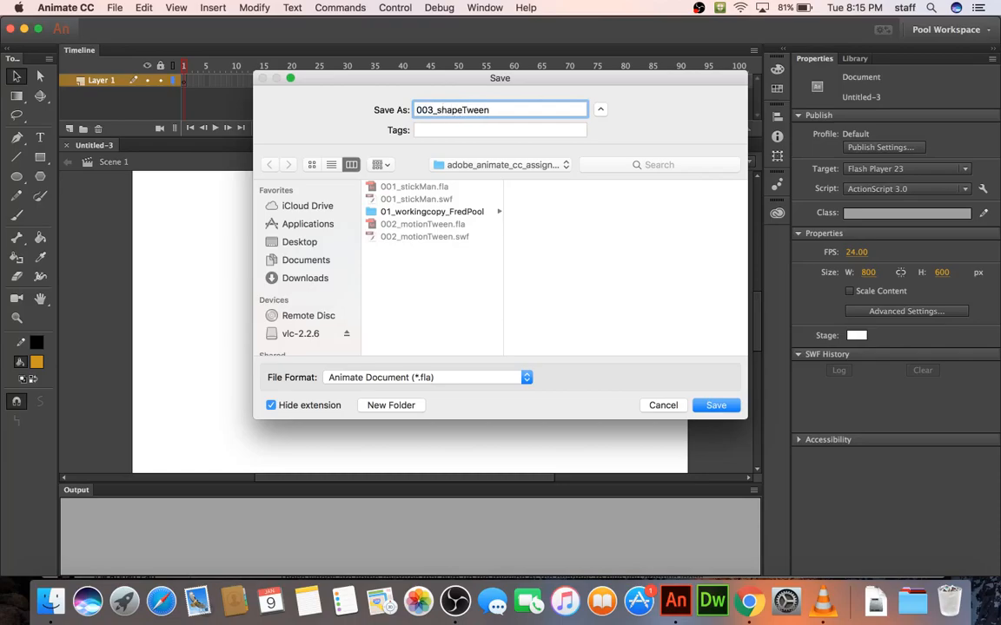
pyautogui.press('Return')
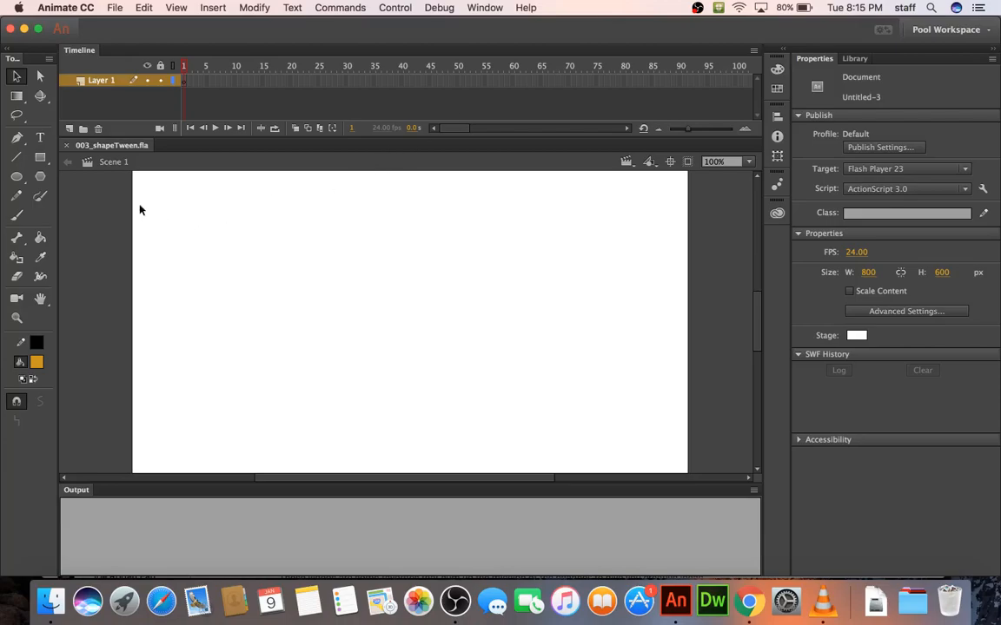
# Draw an orange square with a black outline, about 111 px per side, and select its fill and outline together
pyautogui.click(40, 157)
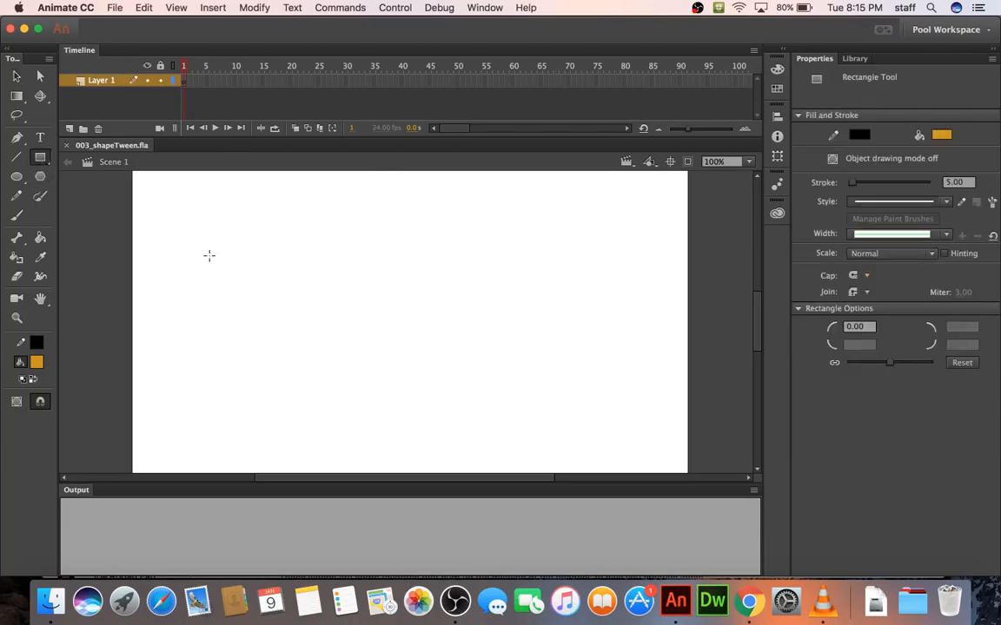
pyautogui.moveTo(234, 249)
pyautogui.mouseDown()
pyautogui.moveTo(313, 313)
pyautogui.moveTo(314, 330)
pyautogui.mouseUp()
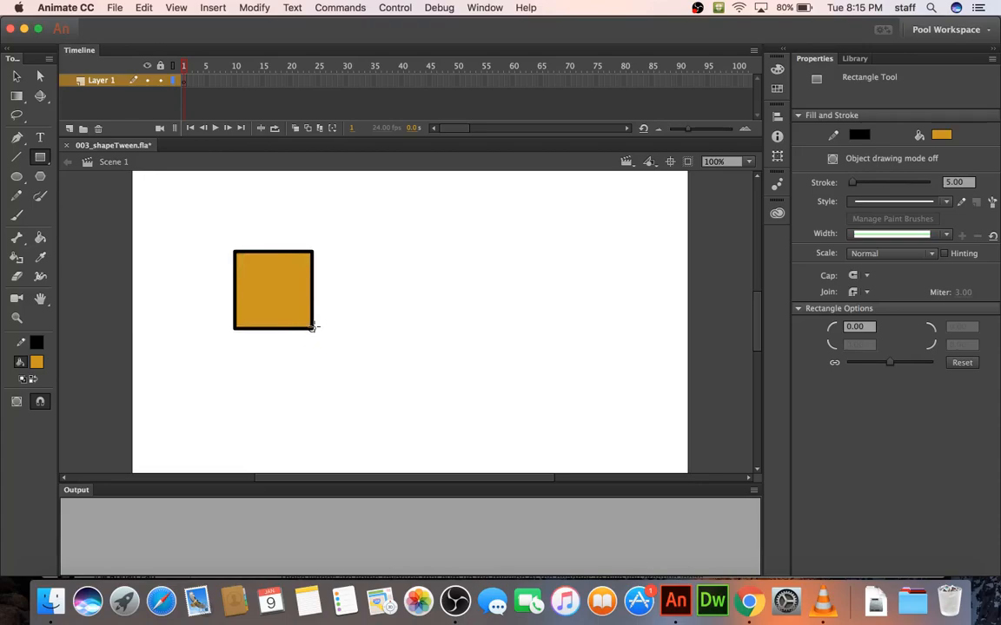
pyautogui.click(16, 77)
pyautogui.moveTo(197, 222); pyautogui.dragTo(361, 377)
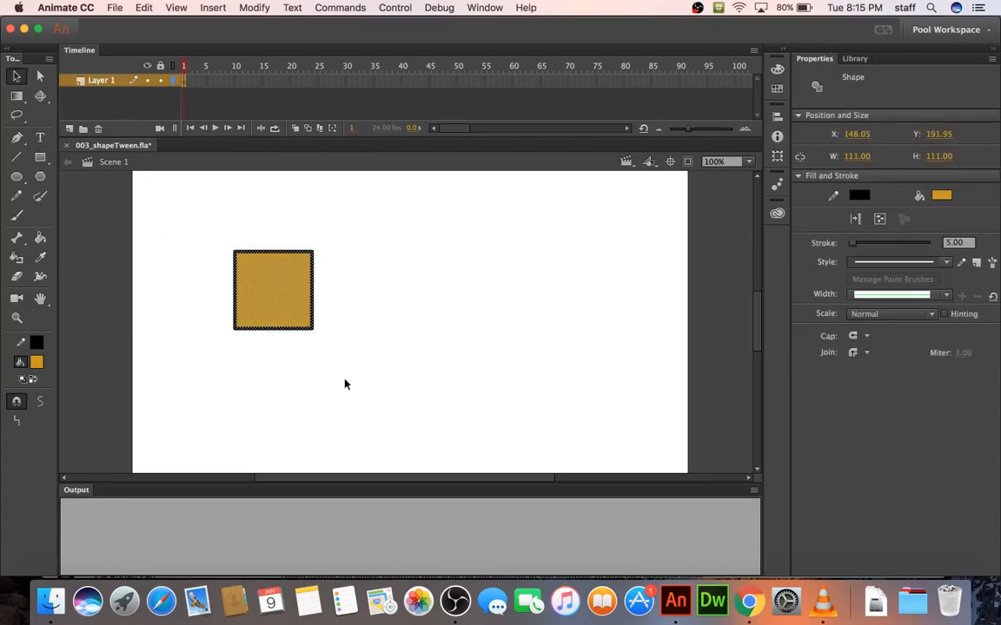
pyautogui.click(344, 384)
pyautogui.moveTo(196, 212); pyautogui.dragTo(357, 388)
pyautogui.click(210, 230)
pyautogui.moveTo(211, 230); pyautogui.dragTo(364, 375)
# Create a shape tween on frame 1 of Layer 1
pyautogui.click(184, 84)
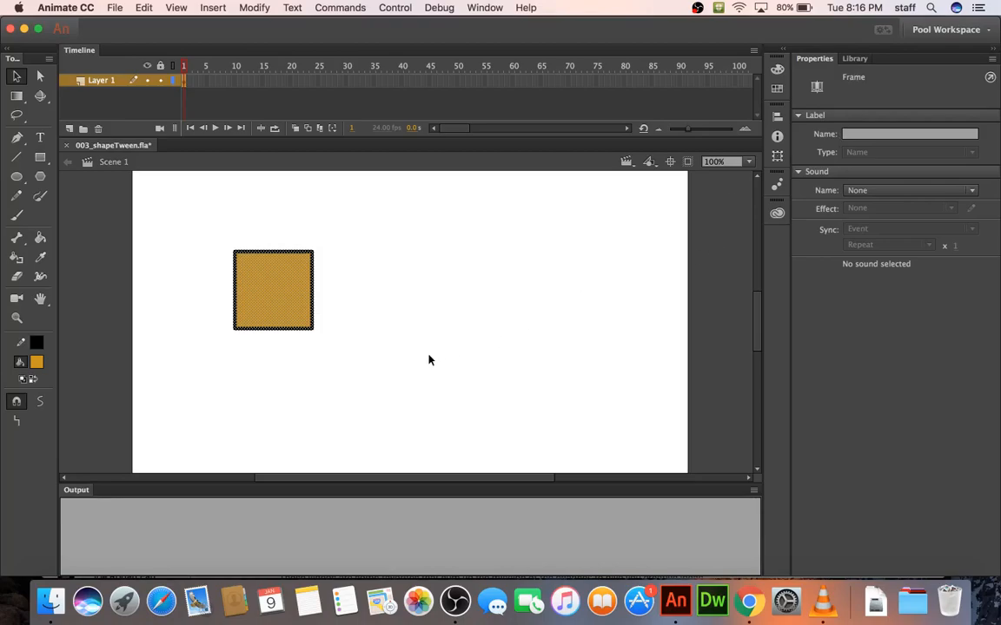
pyautogui.rightClick(182, 85)
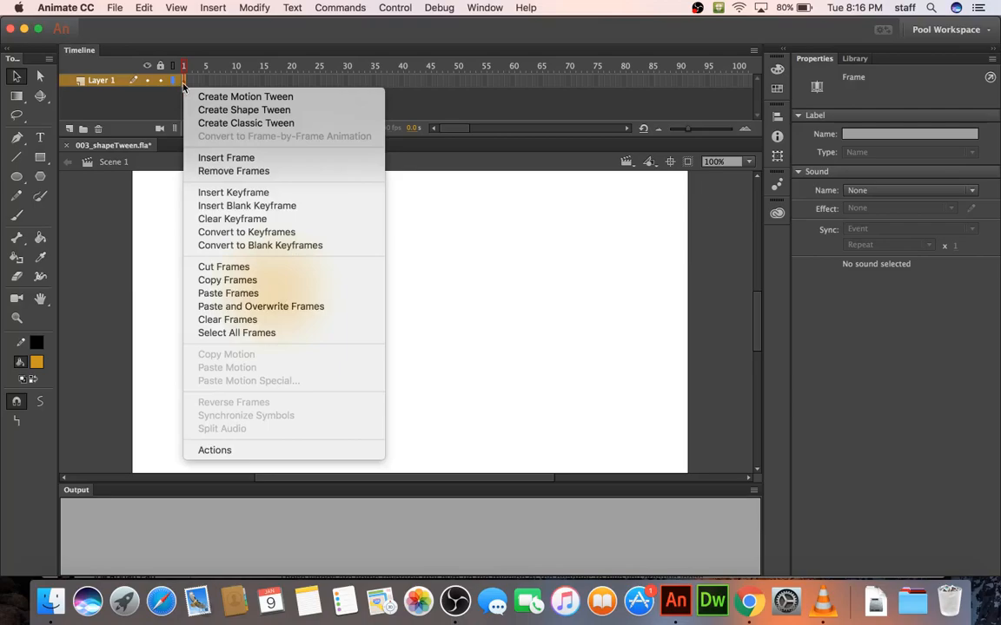
pyautogui.click(230, 111)
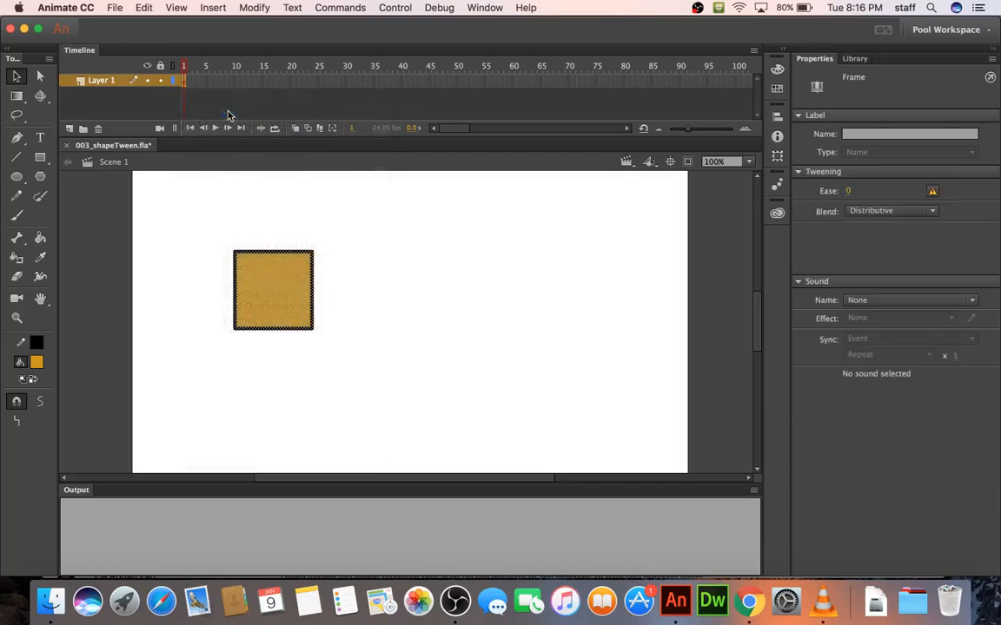
pyautogui.click(188, 87)
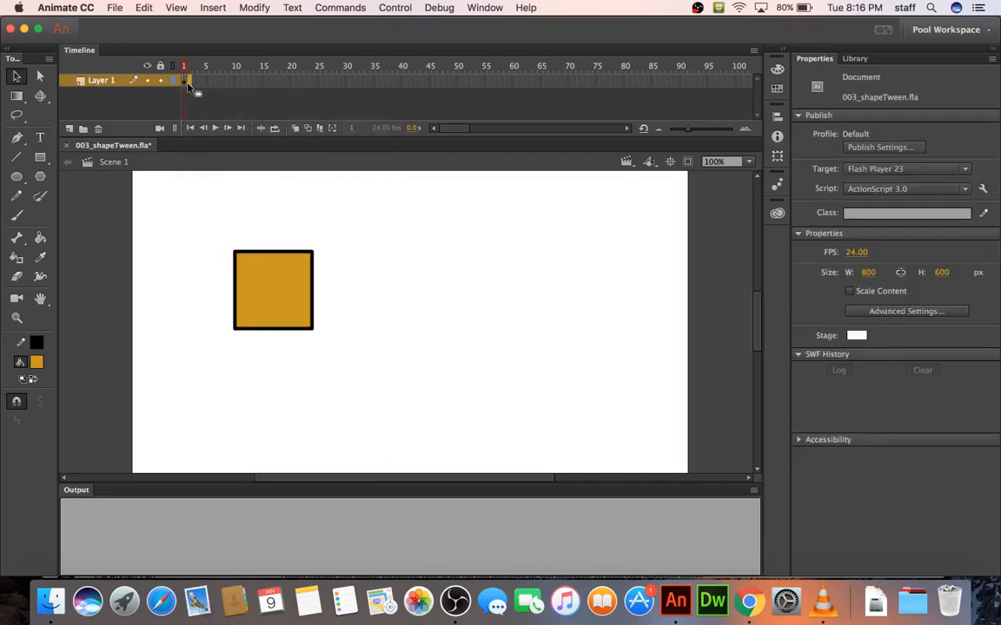
pyautogui.click(185, 84)
pyautogui.click(189, 83)
pyautogui.click(189, 83)
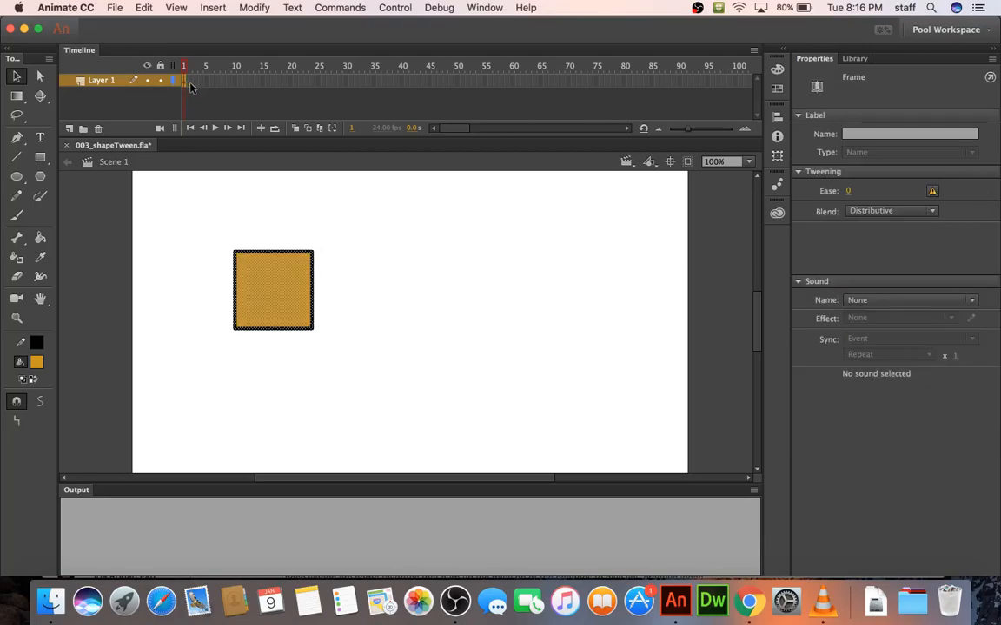
# Insert a keyframe at frame 50 of the shape tween on Layer 1
pyautogui.click(458, 83)
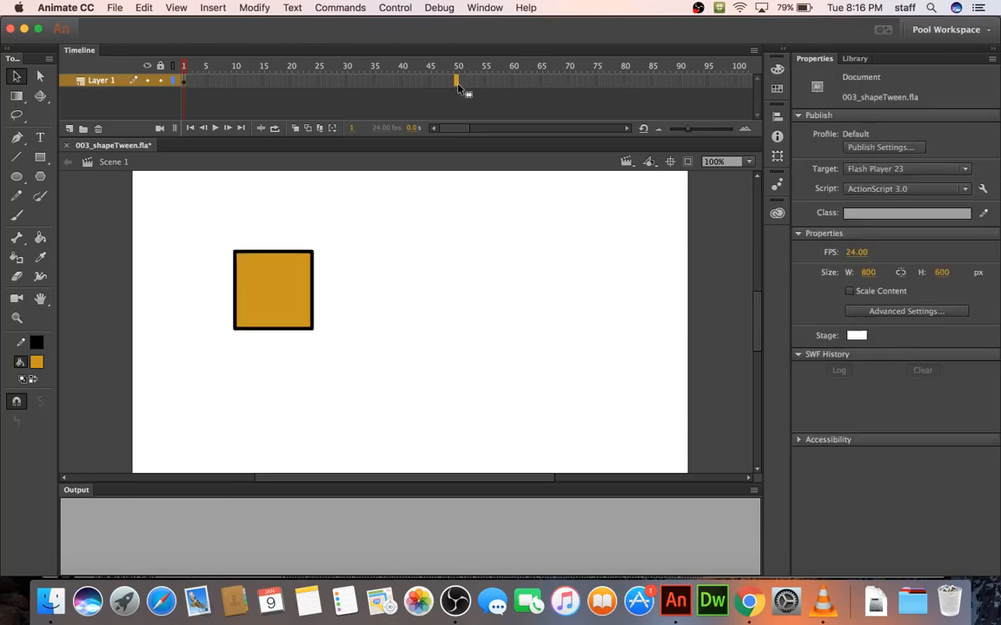
pyautogui.rightClick(457, 83)
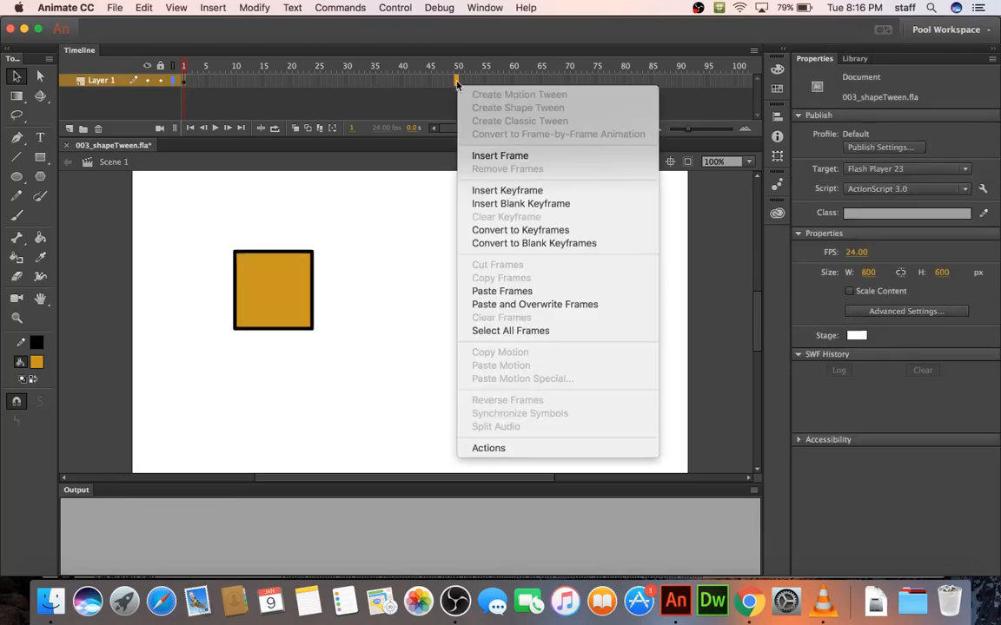
pyautogui.click(506, 191)
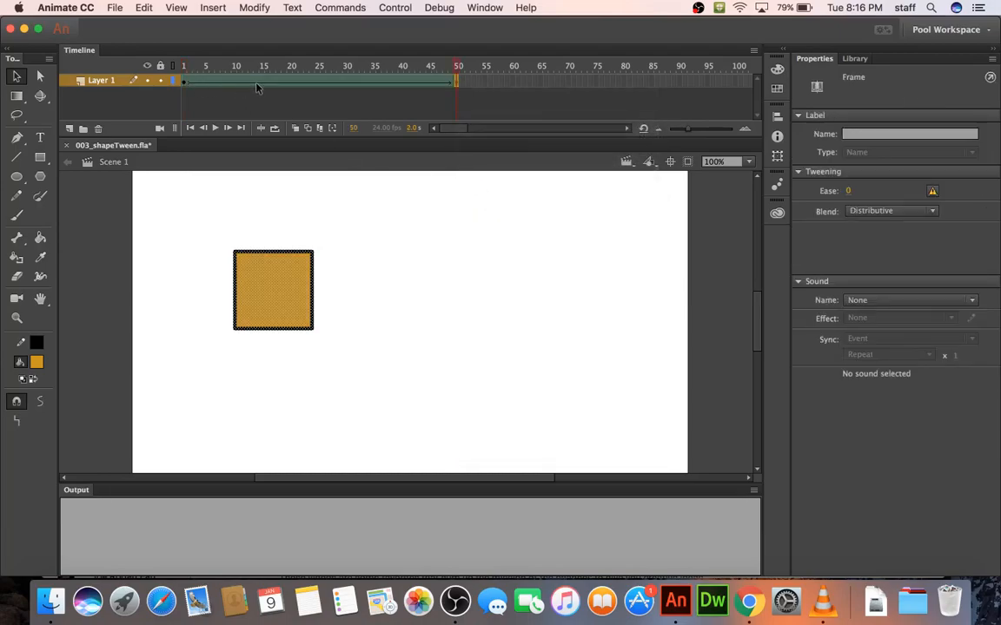
# Pull the square's upper-right corner outward and slightly up on frame 50, and test the movie
pyautogui.click(183, 80)
pyautogui.click(458, 85)
pyautogui.click(257, 230)
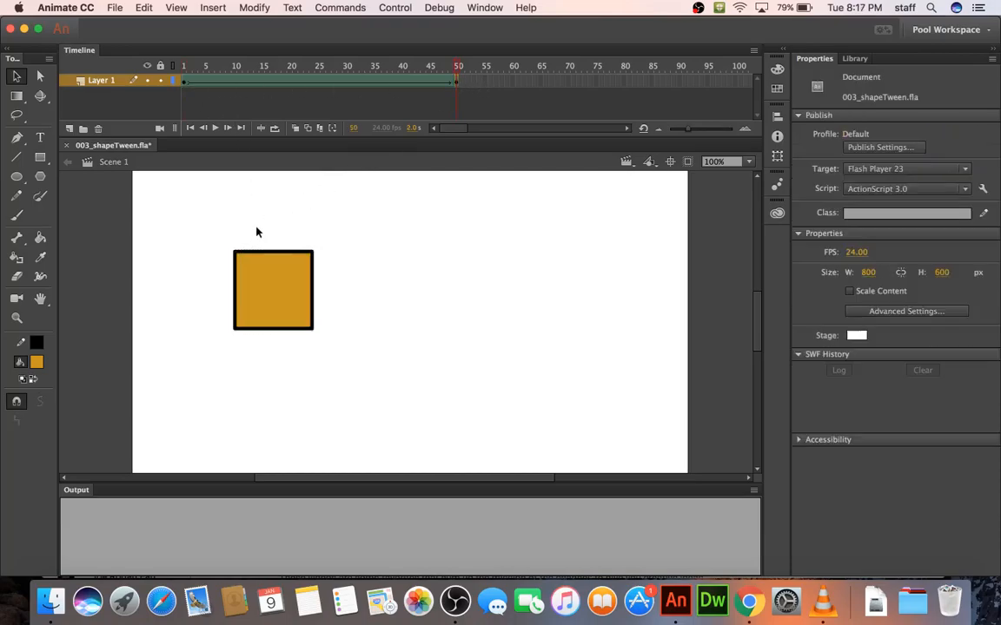
pyautogui.moveTo(312, 254); pyautogui.dragTo(352, 243)
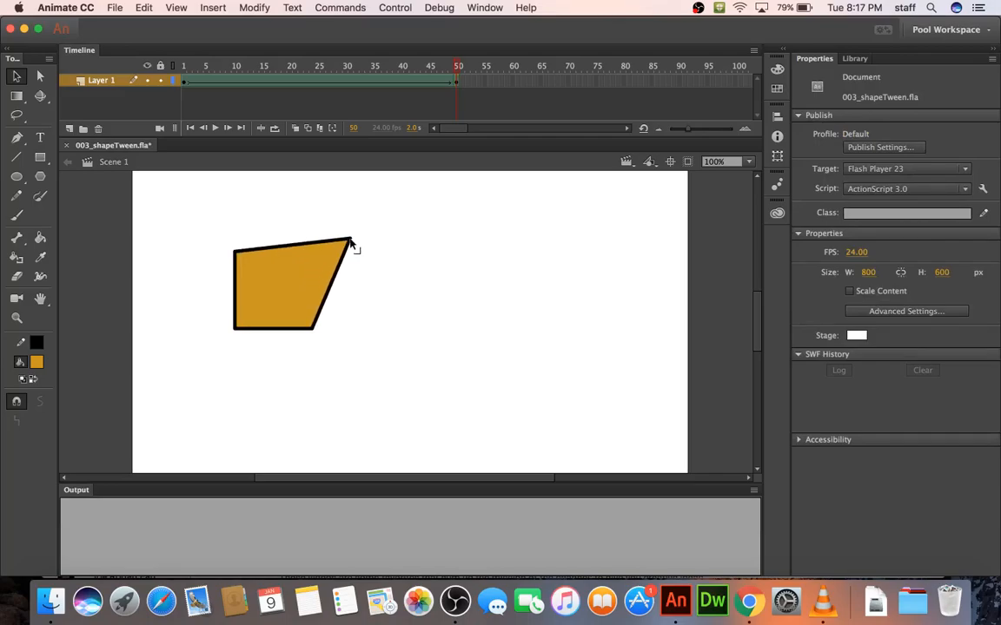
pyautogui.press('super+Return')
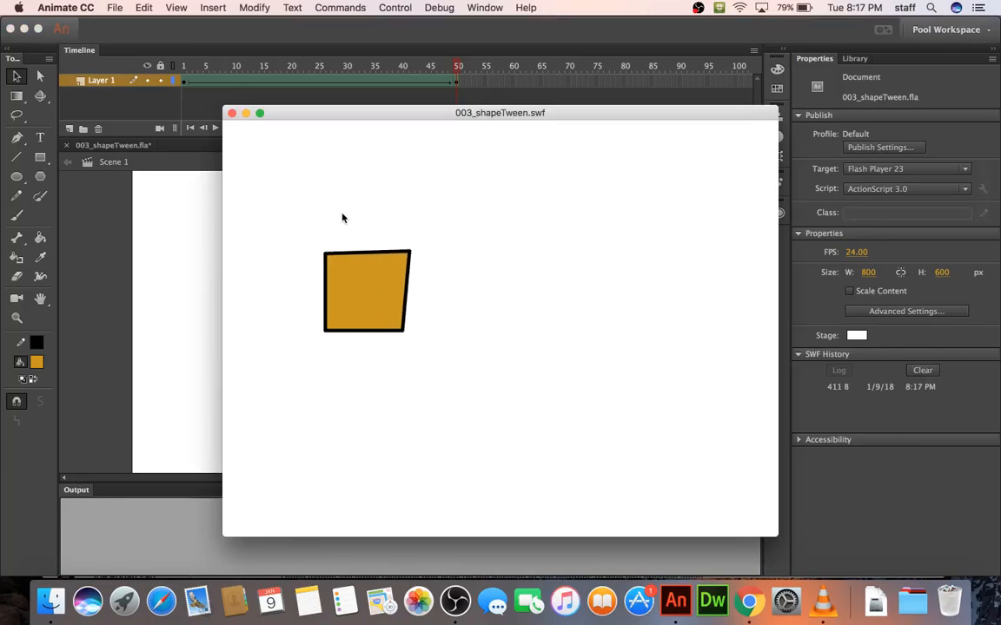
pyautogui.click(231, 114)
# Shorten the shape tween by removing frames 12 to 34, and test the movie
pyautogui.moveTo(368, 81); pyautogui.dragTo(246, 82)
pyautogui.rightClick(260, 84)
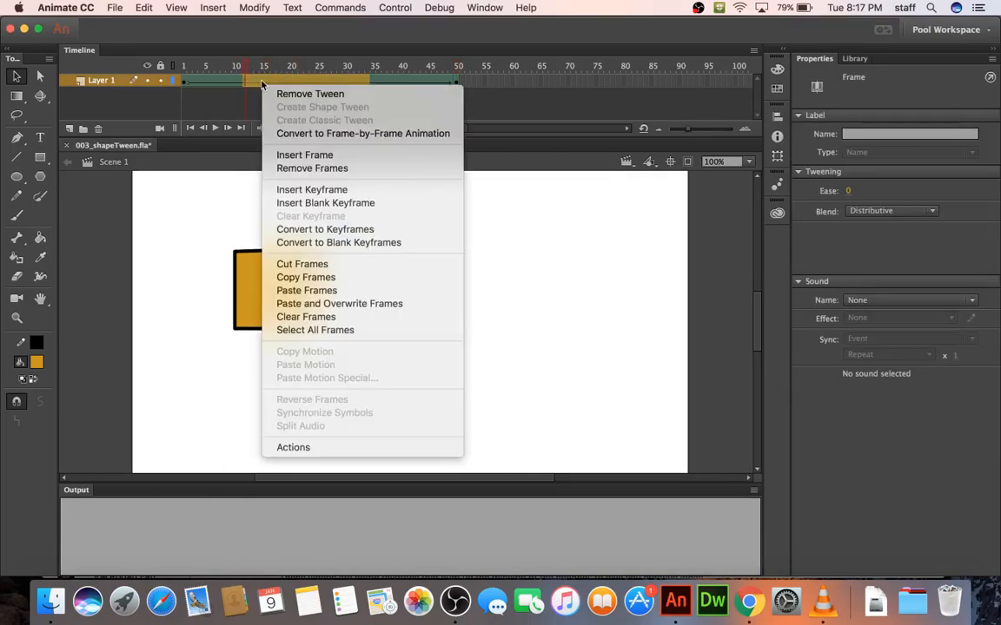
pyautogui.click(300, 170)
pyautogui.click(217, 83)
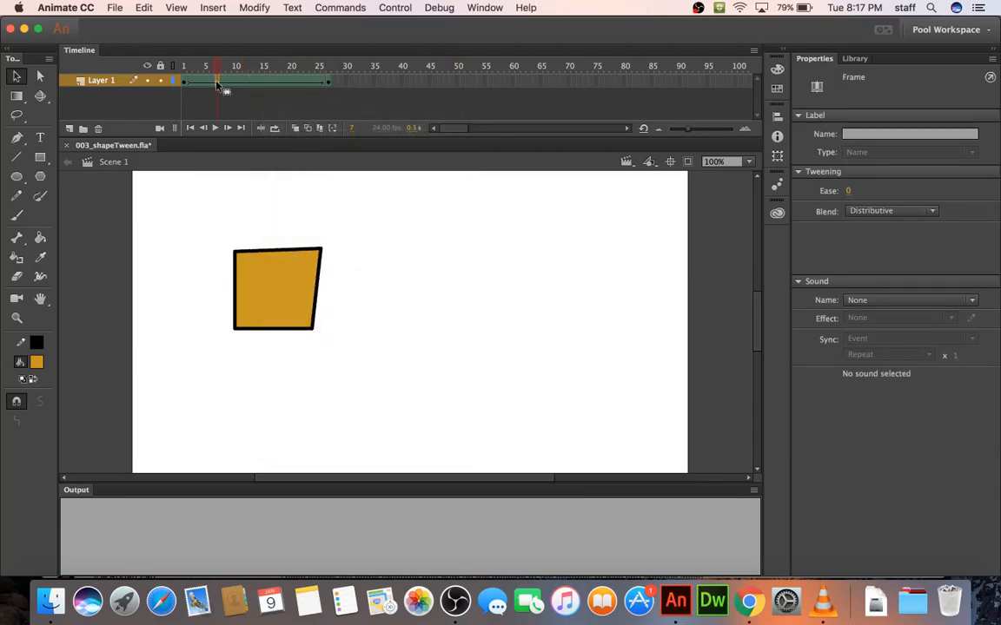
pyautogui.press('super+Return')
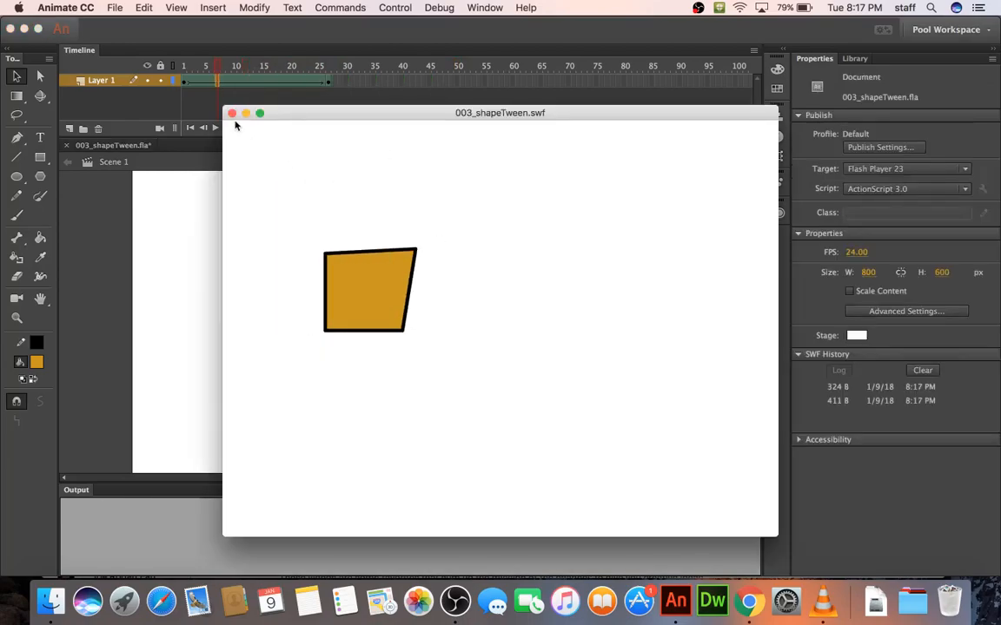
pyautogui.click(232, 113)
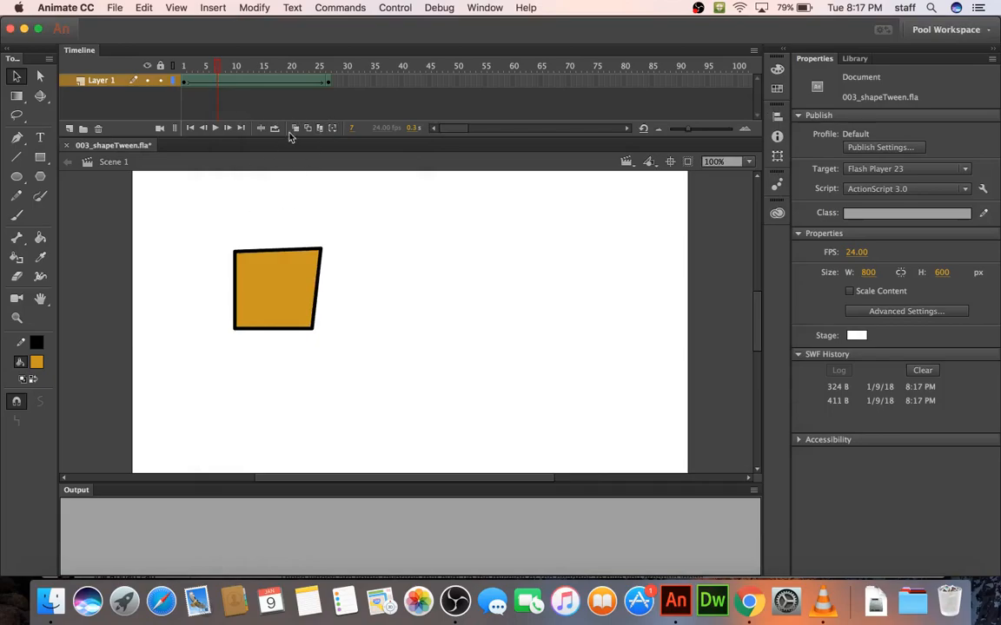
# Replace the shape on frame 27 with a freehand looping Paint Brush line, and test the movie
pyautogui.click(328, 83)
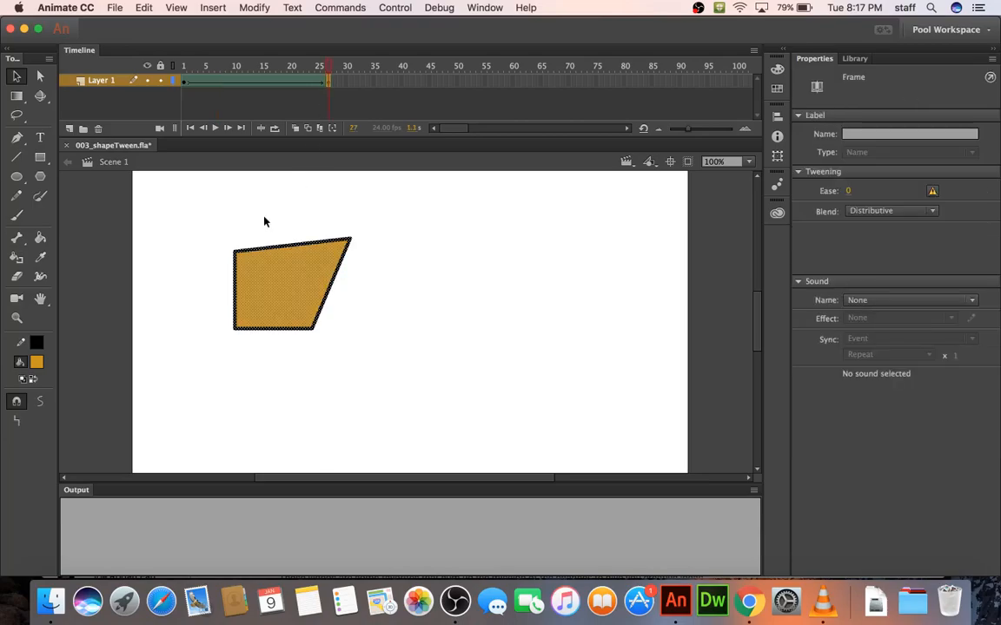
pyautogui.press('Delete')
pyautogui.click(40, 196)
pyautogui.moveTo(392, 241)
pyautogui.mouseDown()
pyautogui.moveTo(326, 232)
pyautogui.moveTo(511, 250)
pyautogui.moveTo(324, 328)
pyautogui.moveTo(383, 404)
pyautogui.mouseUp()
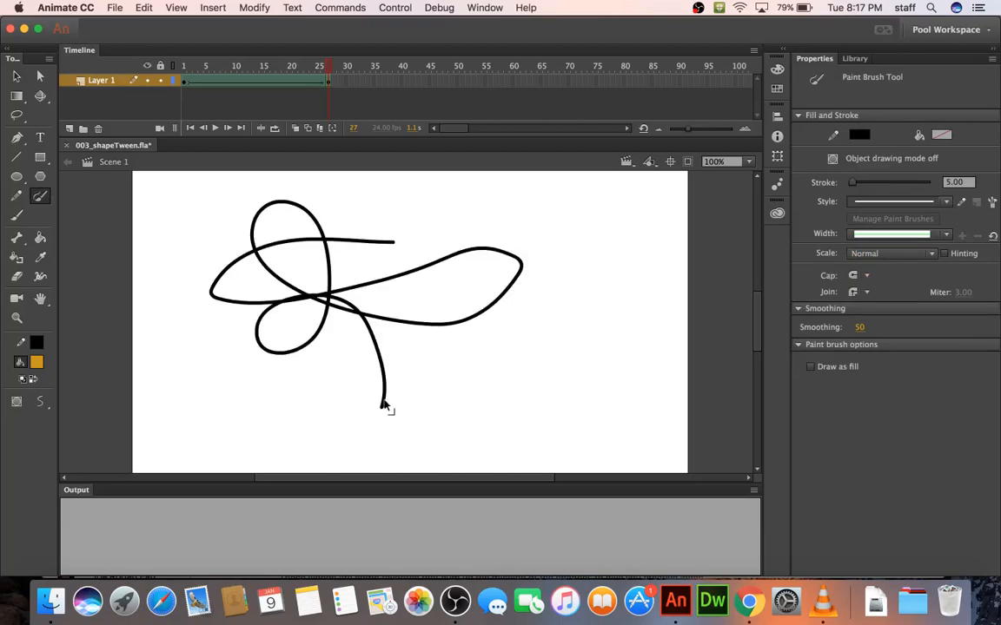
pyautogui.press('super+Return')
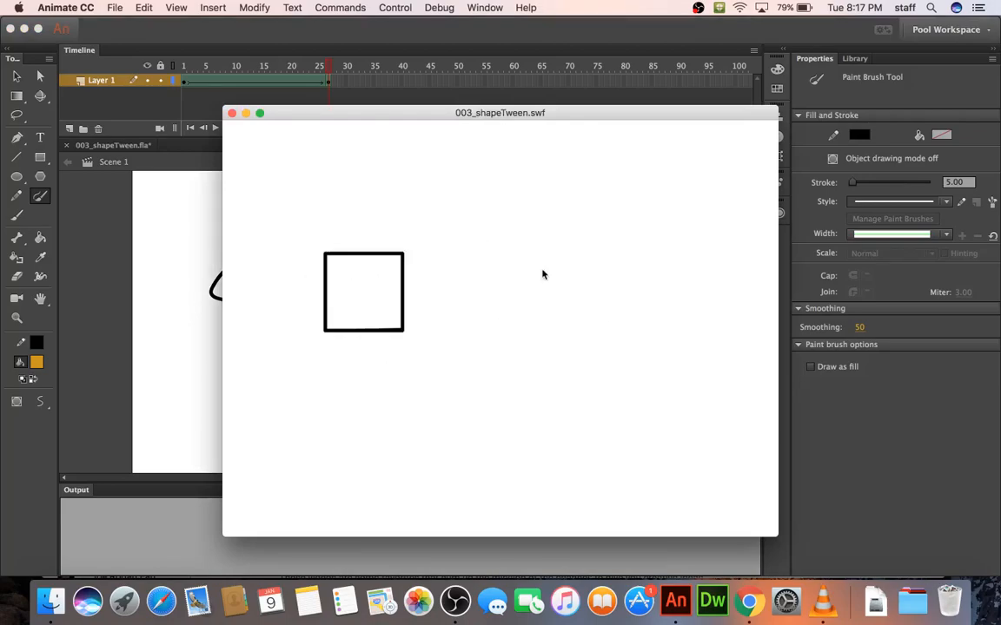
pyautogui.click(232, 115)
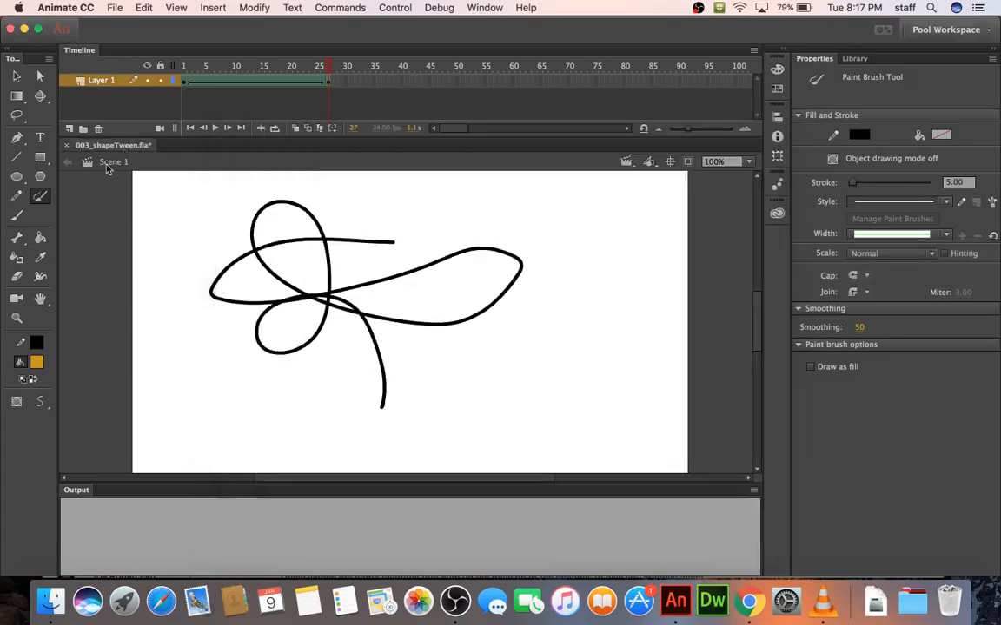
# Fill the scribble's left loop with orange and its large right loop with green, and test the movie
pyautogui.click(40, 237)
pyautogui.click(262, 284)
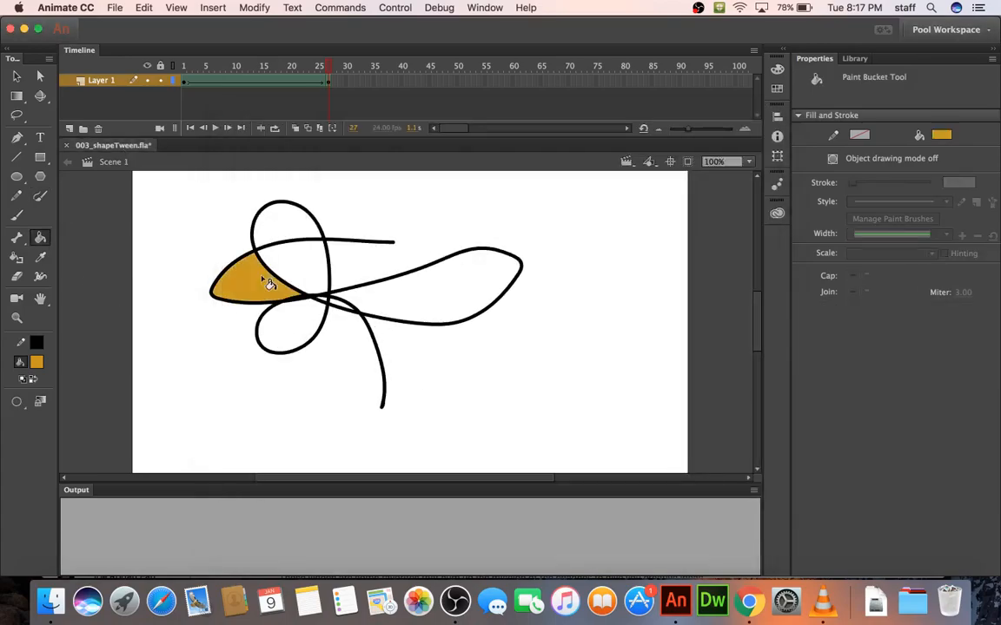
pyautogui.click(40, 365)
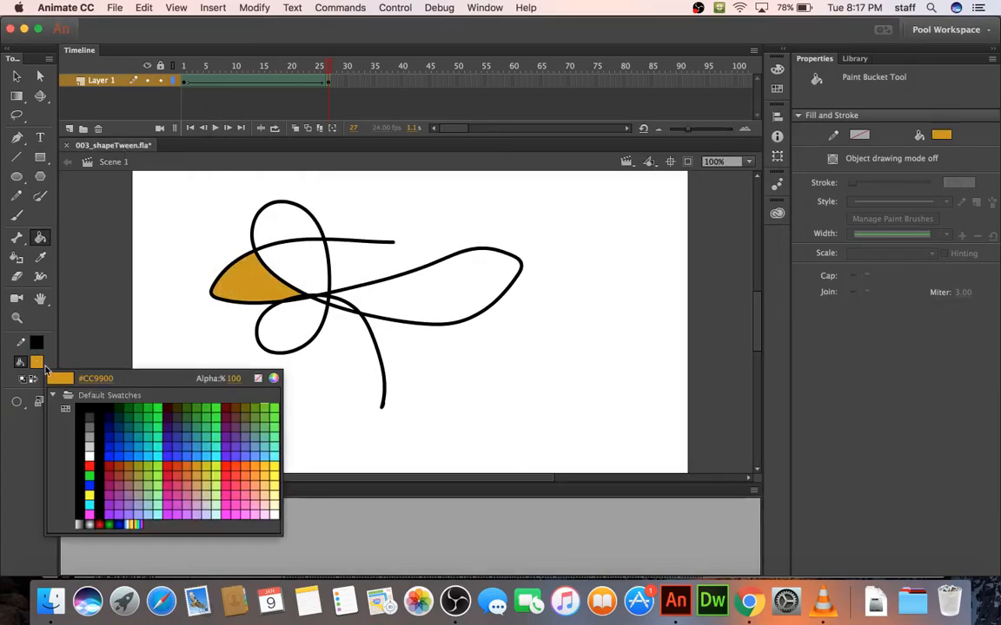
pyautogui.click(138, 405)
pyautogui.click(376, 299)
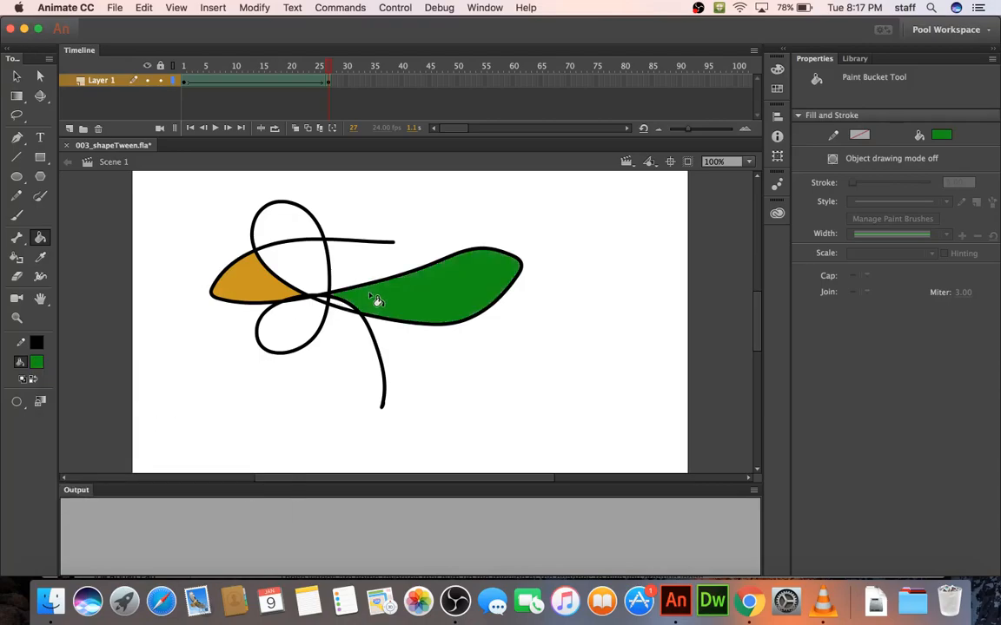
pyautogui.press('super+Return')
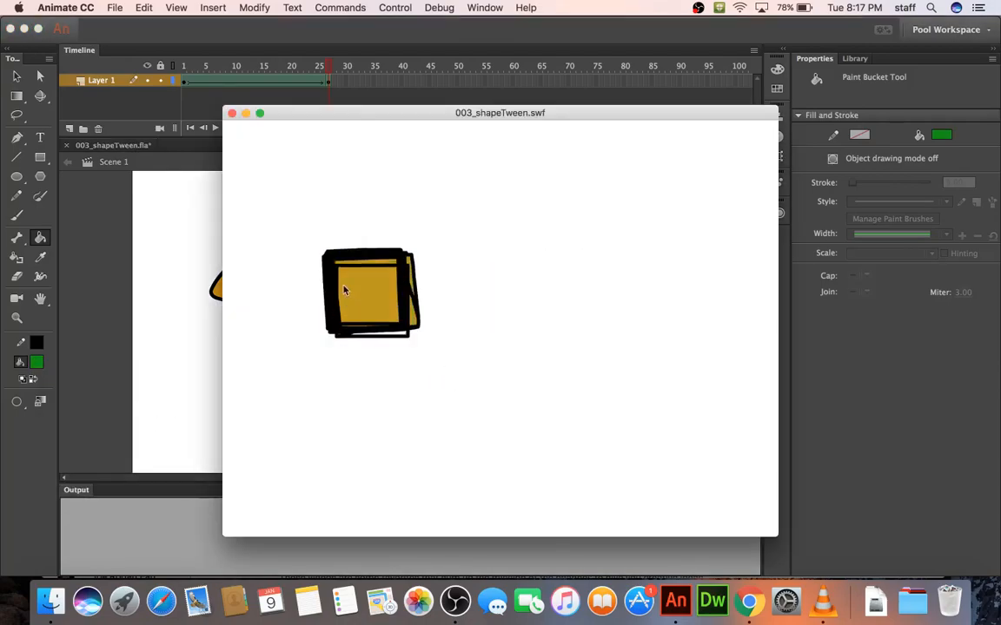
pyautogui.click(232, 114)
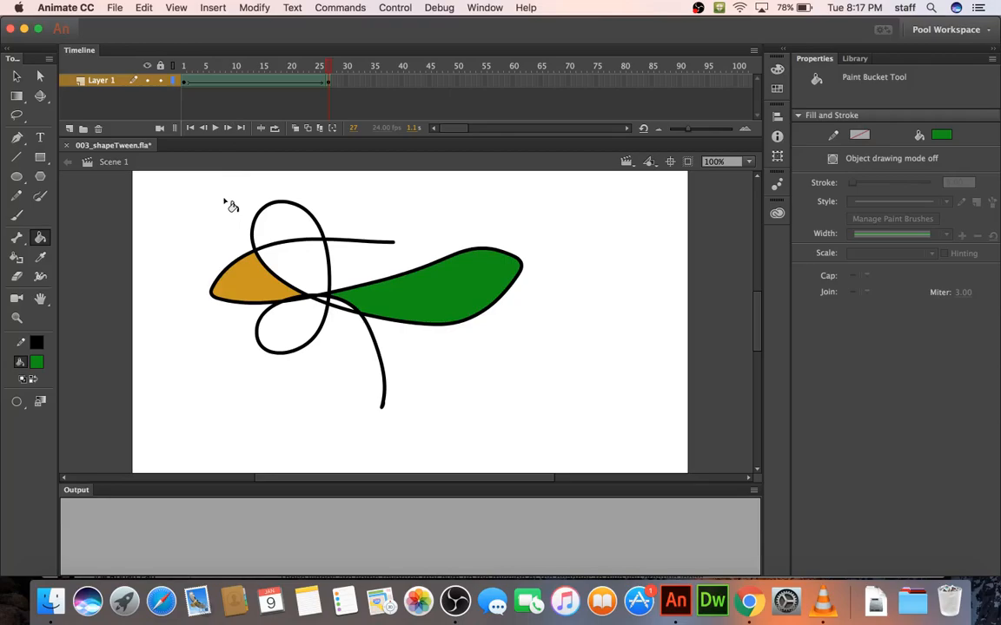
# Undo the fills, the brush line and the shape's deletion on frame 27
pyautogui.click(330, 82)
pyautogui.press('Delete')
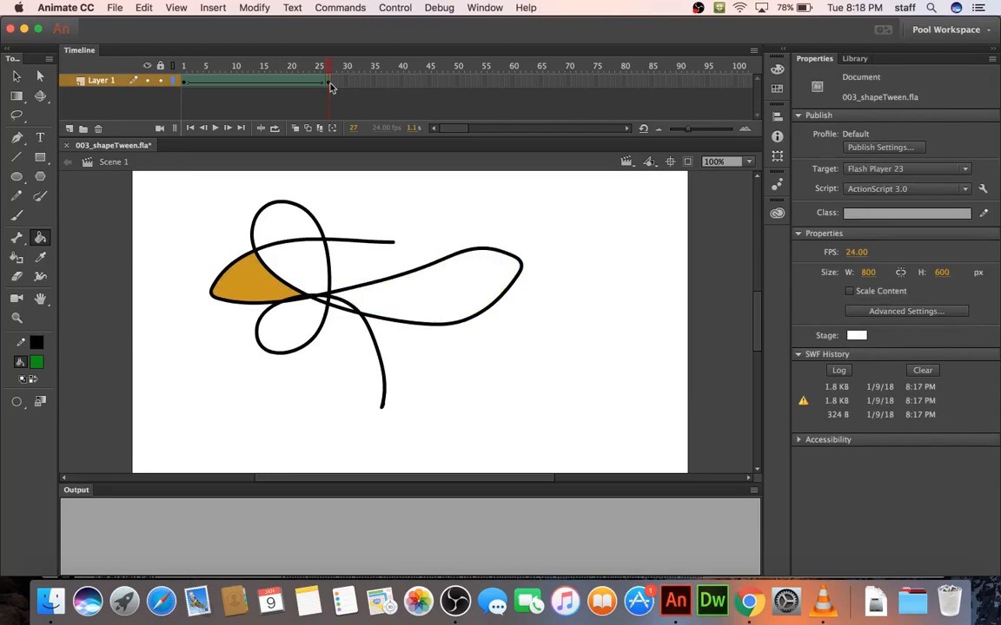
pyautogui.press('super+z')
pyautogui.press('Return')
pyautogui.click(330, 85)
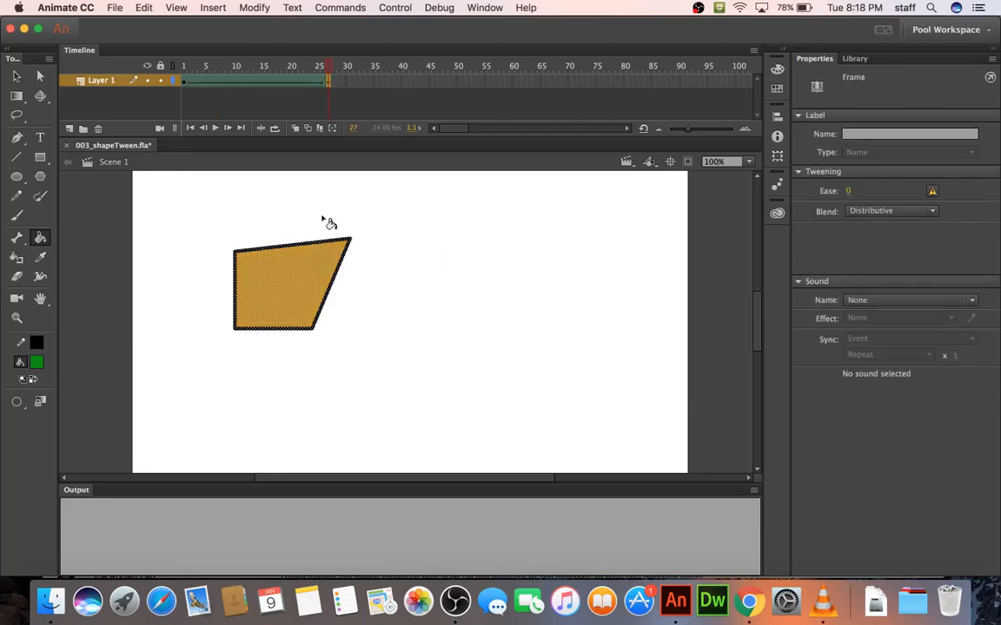
# Move the orange shape's upper-right corner on frame 27 inward and up, directly above its lower-right corner
pyautogui.click(16, 77)
pyautogui.click(380, 240)
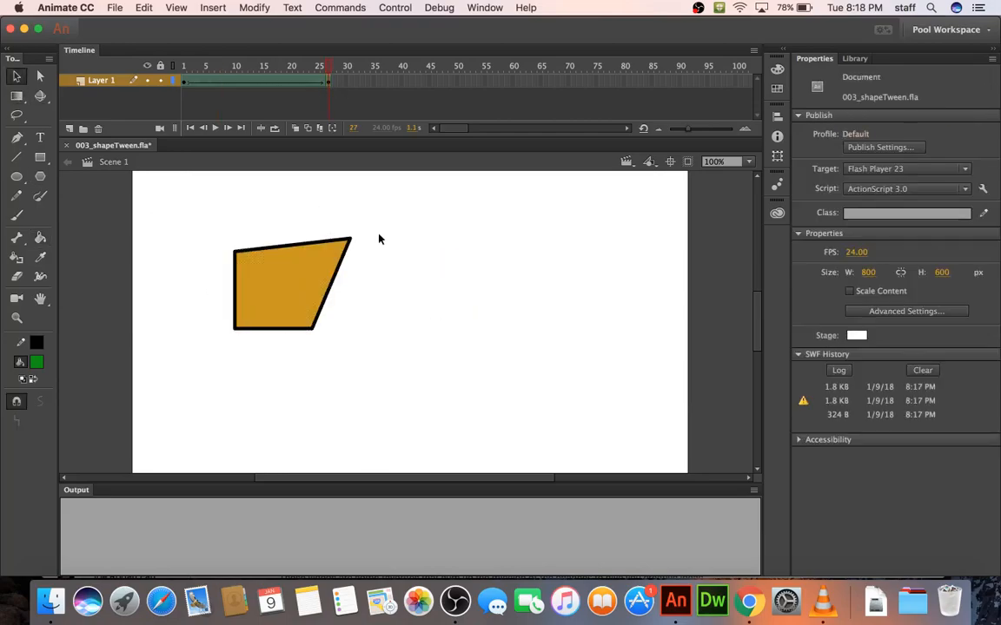
pyautogui.moveTo(352, 238); pyautogui.dragTo(315, 226)
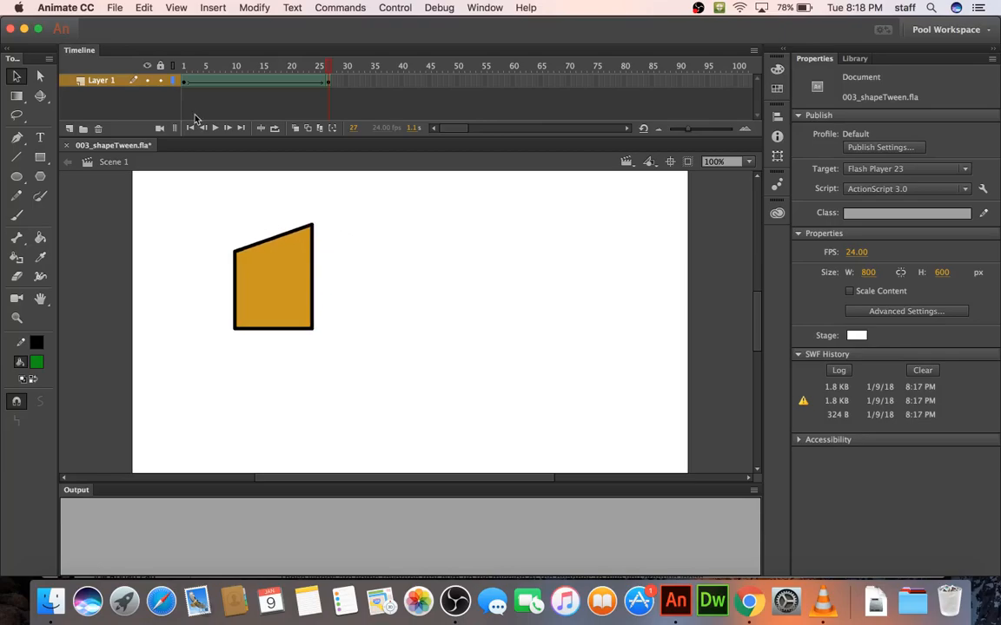
# Move the orange shape's lower-right corner on frame 27 straight down to form a trapezoid, and check the tween's frame span
pyautogui.moveTo(183, 85); pyautogui.dragTo(331, 88)
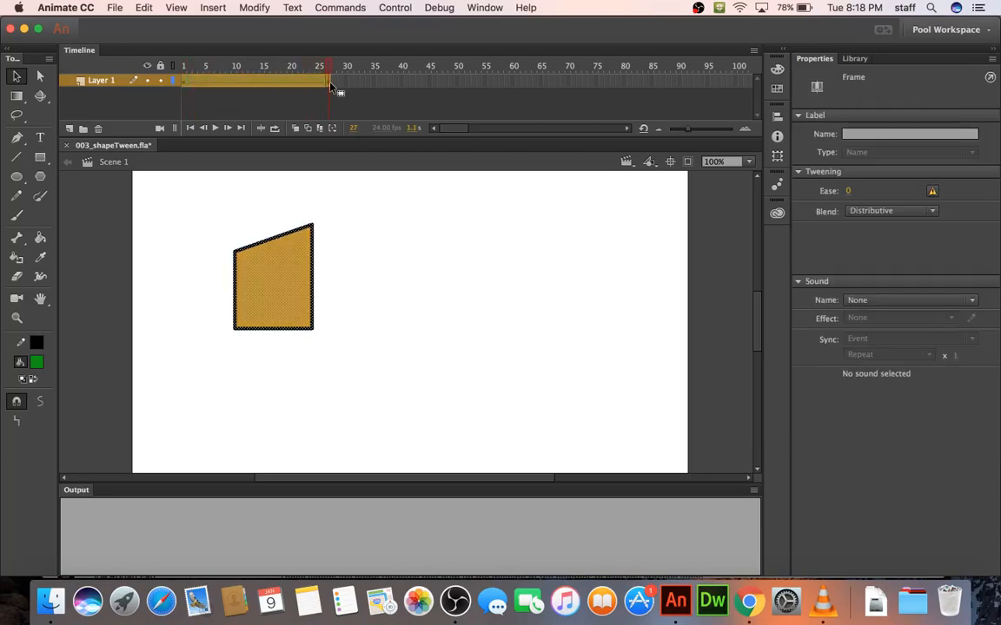
pyautogui.click(353, 252)
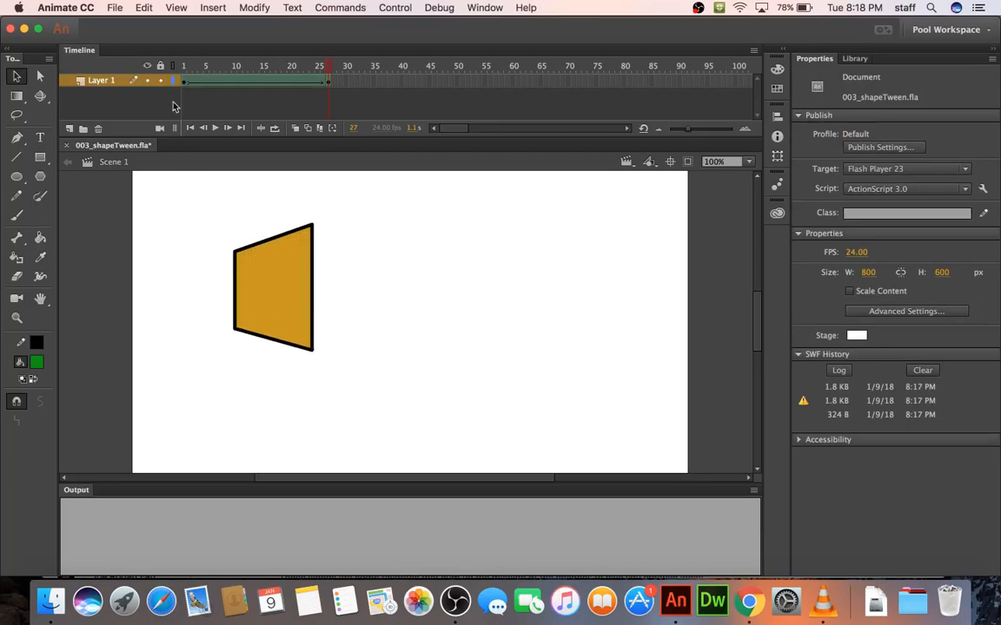
pyautogui.moveTo(184, 82); pyautogui.dragTo(334, 87)
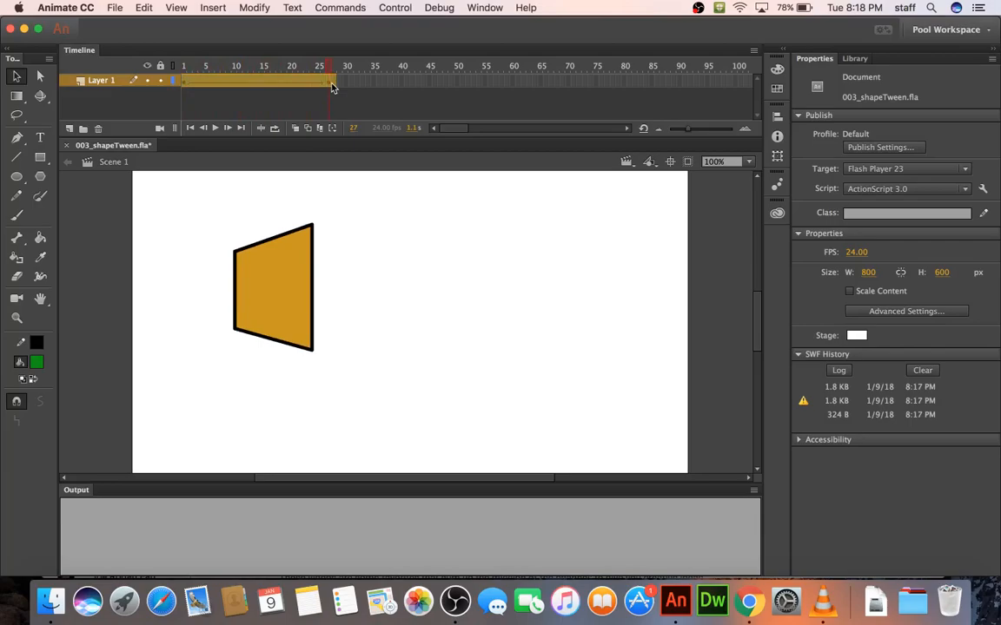
pyautogui.click(331, 87)
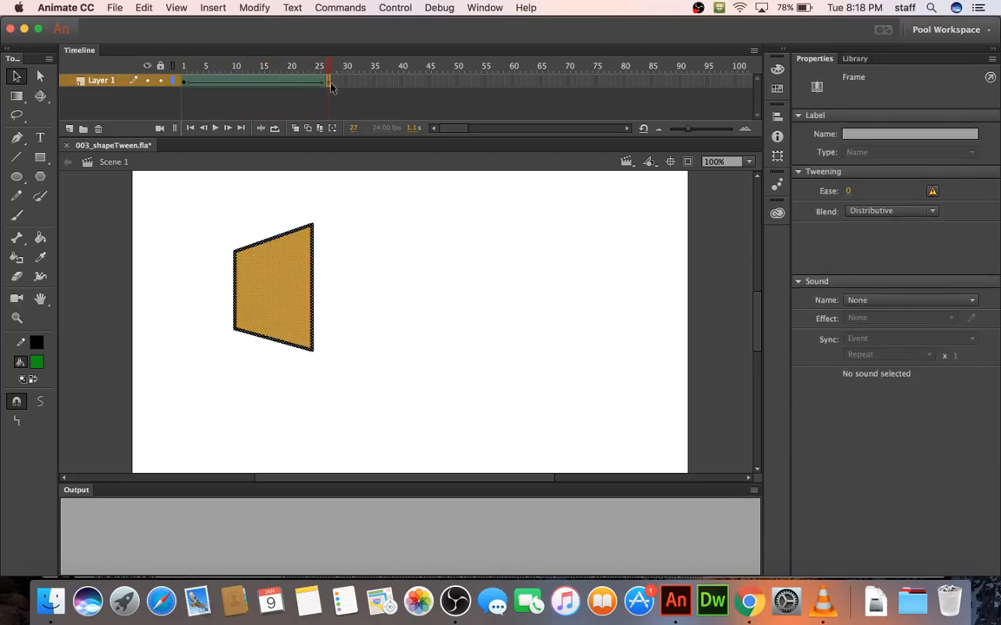
pyautogui.moveTo(186, 84); pyautogui.dragTo(329, 82)
pyautogui.click(293, 193)
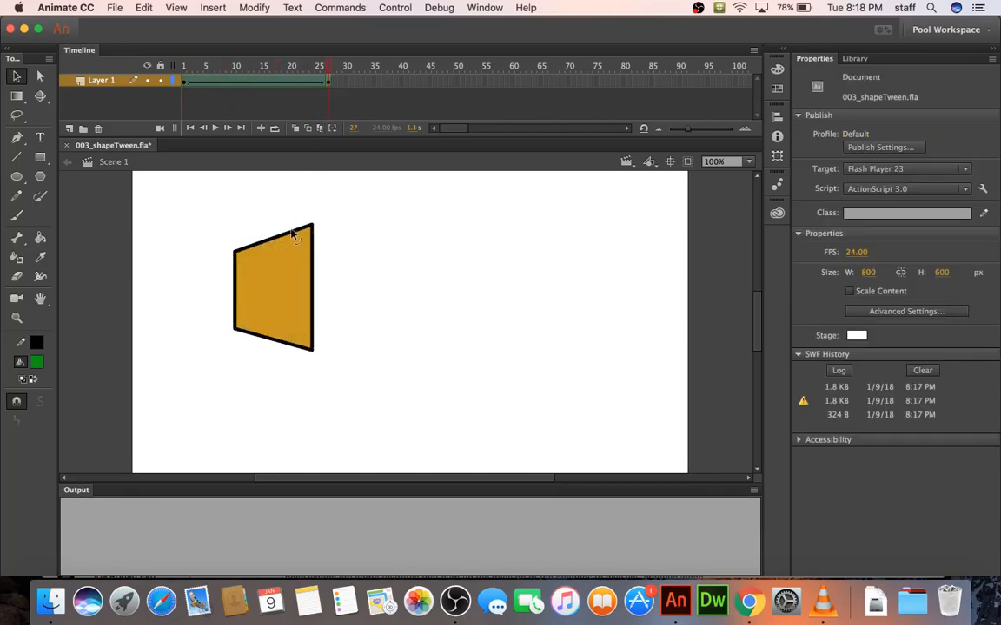
# Set the stroke of the trapezoid's whole outline on frame 27 to 10, and test the movie
pyautogui.doubleClick(294, 234)
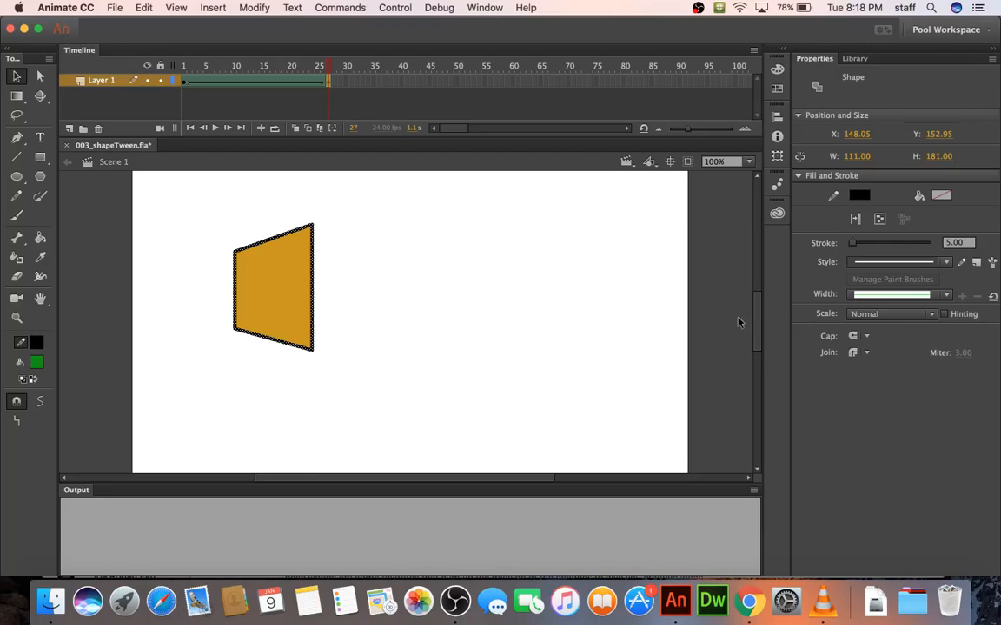
pyautogui.click(963, 244)
pyautogui.write('10')
pyautogui.press('Return')
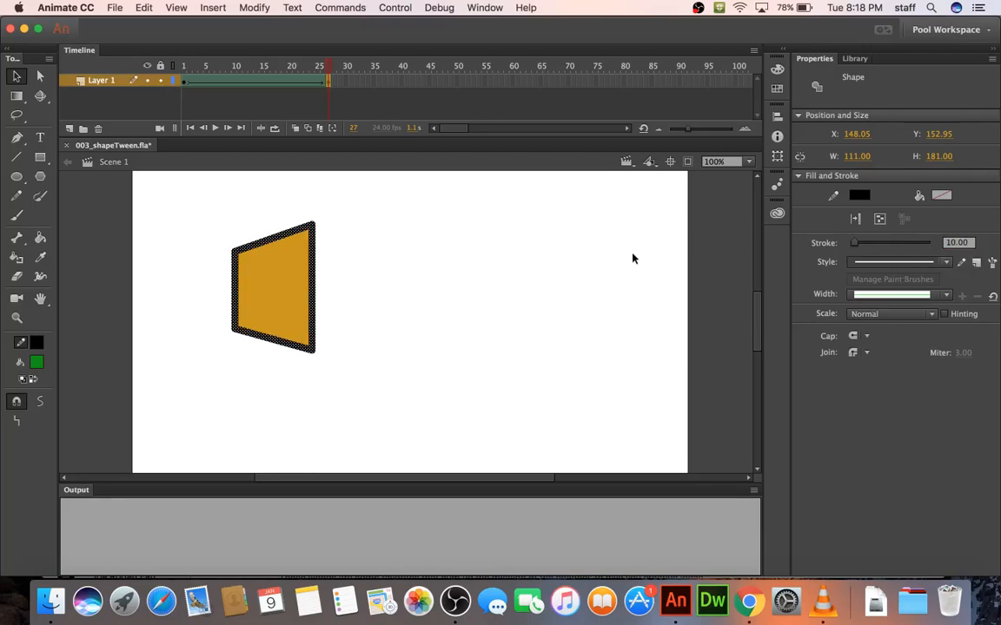
pyautogui.press('super+Return')
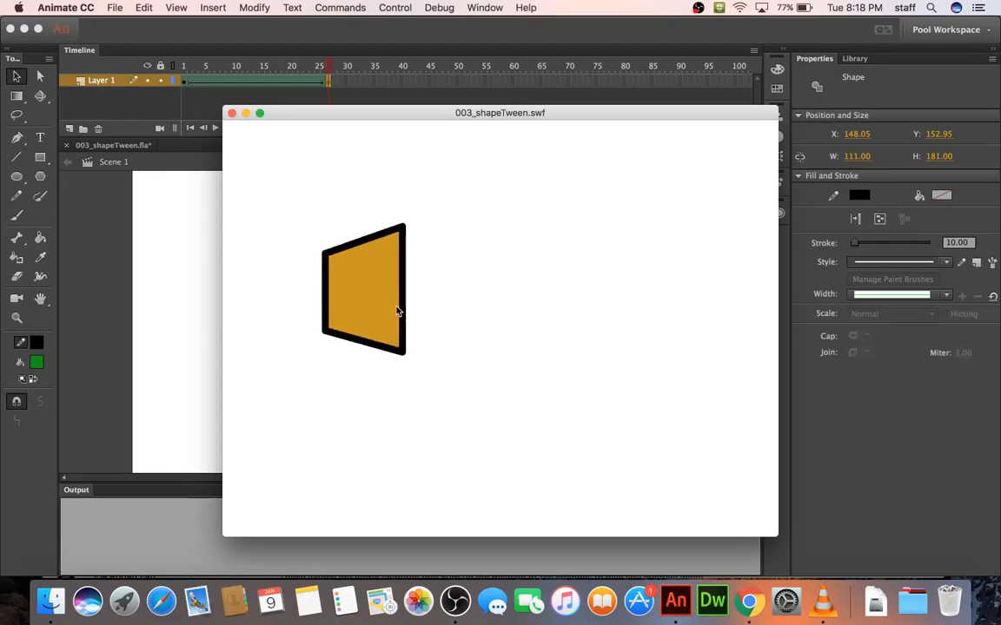
pyautogui.click(232, 115)
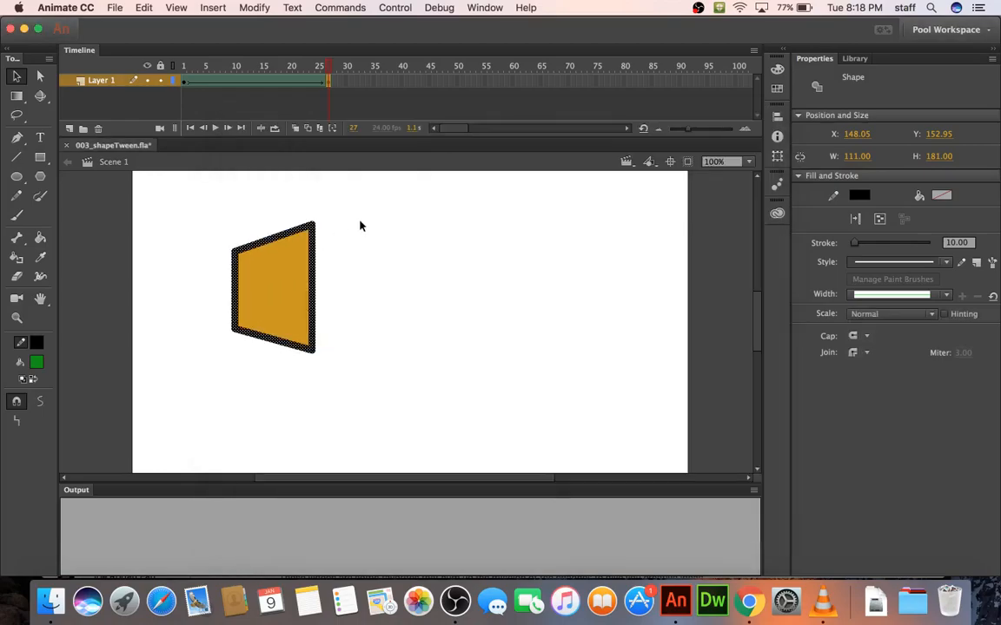
# Insert a keyframe at frame 75 of Layer 1 that holds the frame 27 trapezoid
pyautogui.click(367, 224)
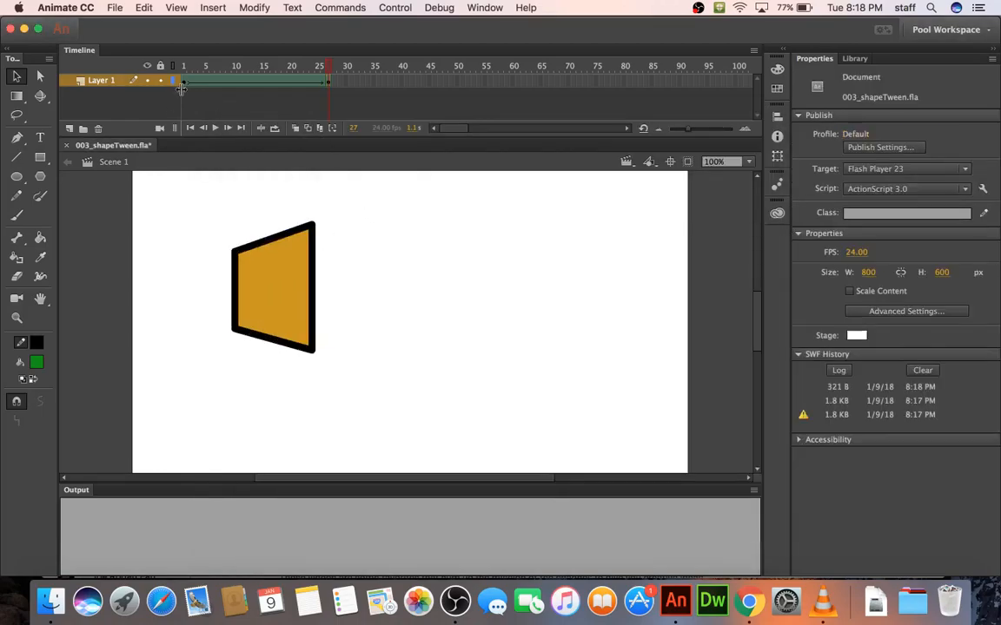
pyautogui.moveTo(182, 80); pyautogui.dragTo(328, 87)
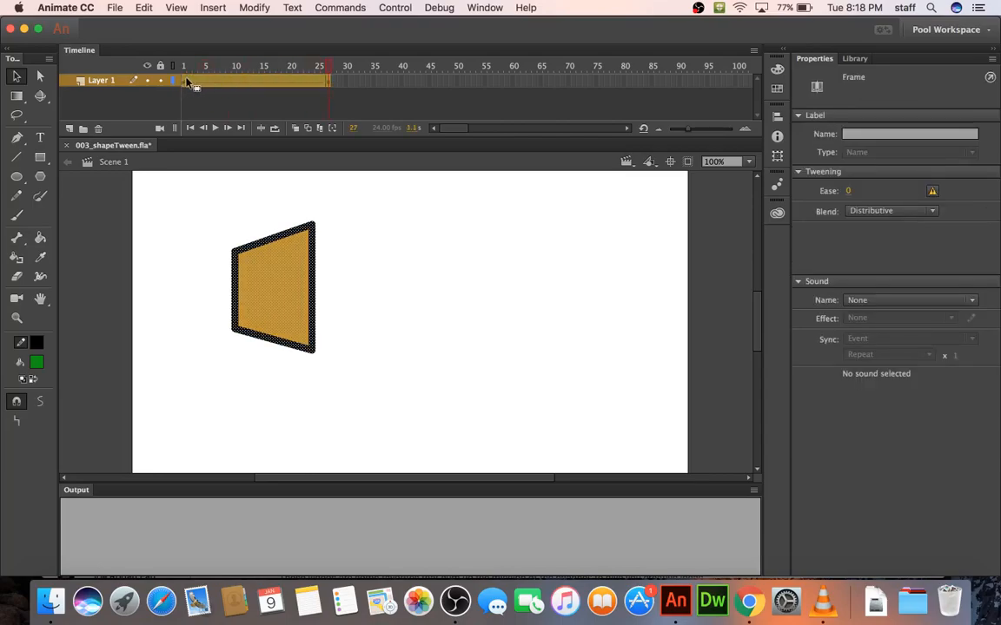
pyautogui.click(187, 82)
pyautogui.click(332, 81)
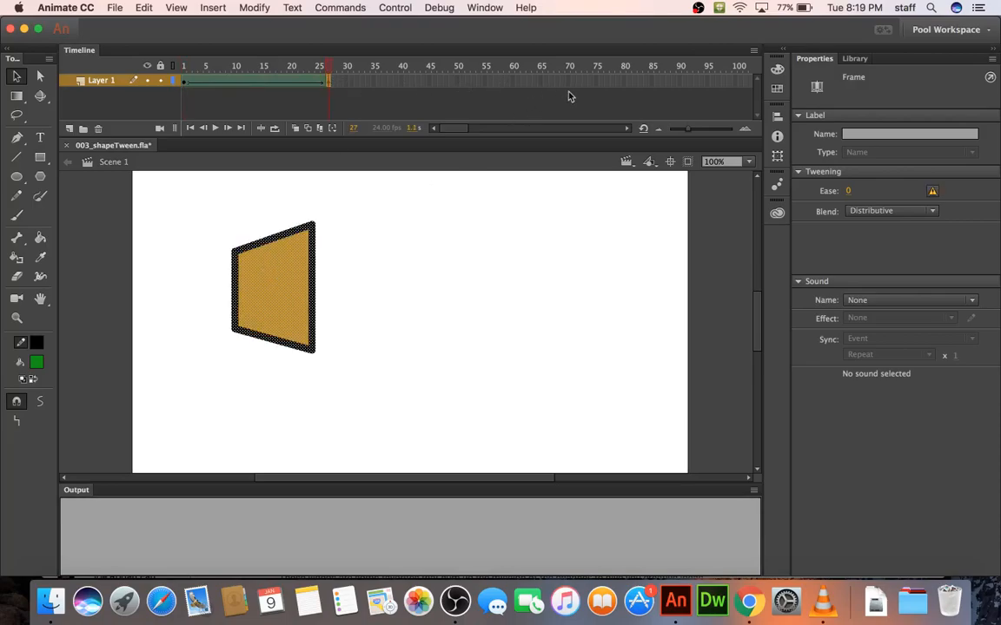
pyautogui.click(595, 84)
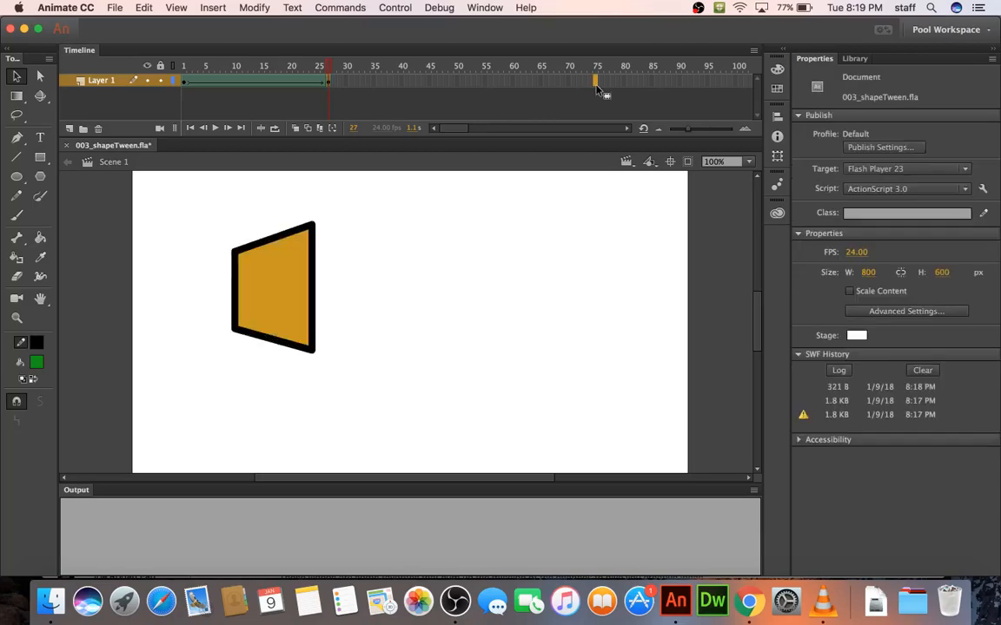
pyautogui.rightClick(595, 84)
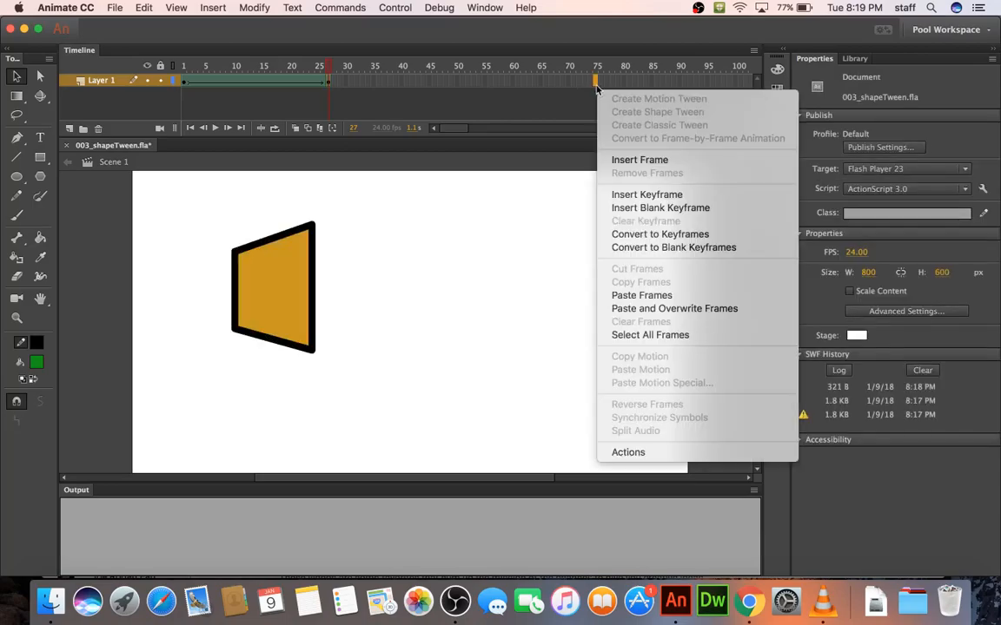
pyautogui.click(633, 202)
# Remove the shape tween between the keyframes on frames 27 and 75, and check both keyframes
pyautogui.click(405, 84)
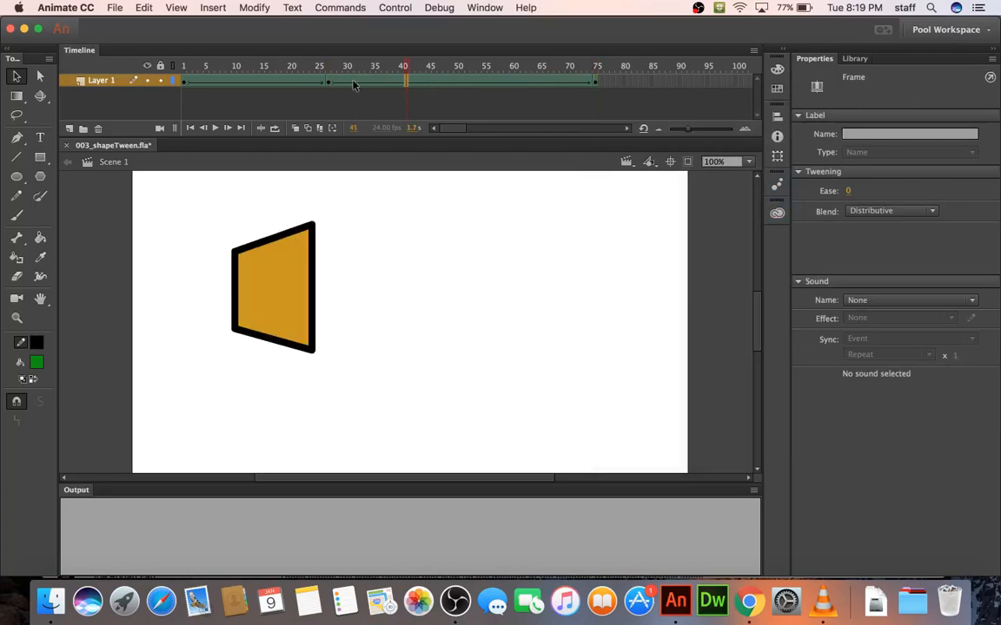
pyautogui.click(494, 85)
pyautogui.moveTo(350, 86); pyautogui.dragTo(573, 87)
pyautogui.click(470, 86)
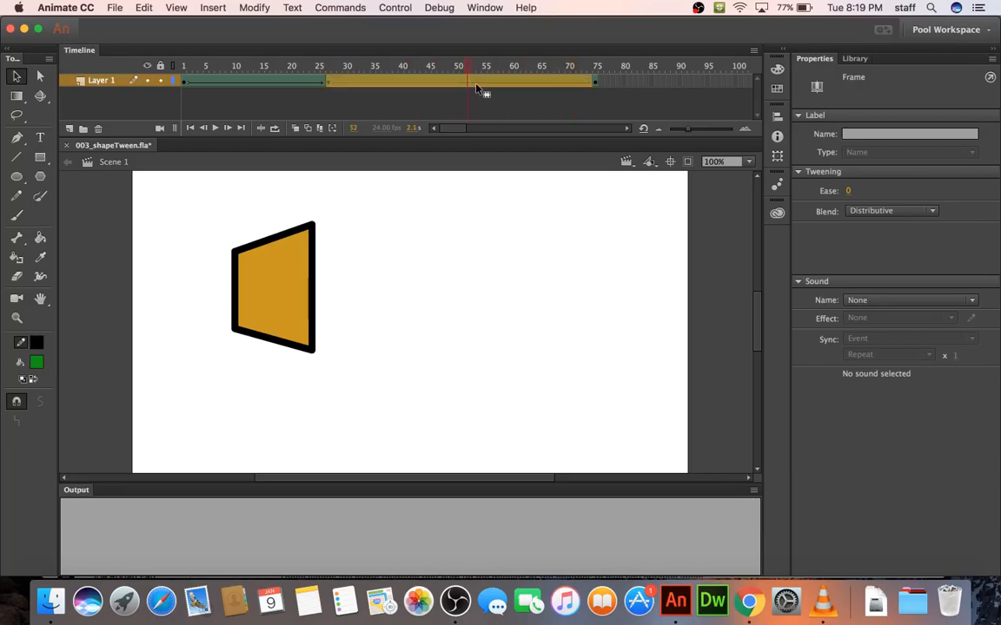
pyautogui.rightClick(476, 87)
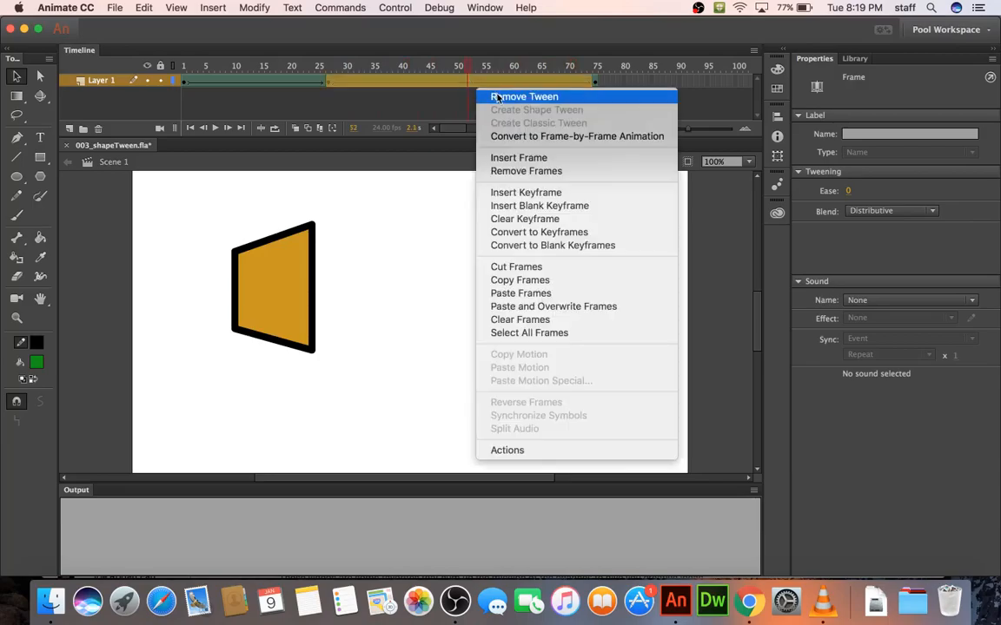
pyautogui.click(496, 97)
pyautogui.click(324, 87)
pyautogui.click(329, 86)
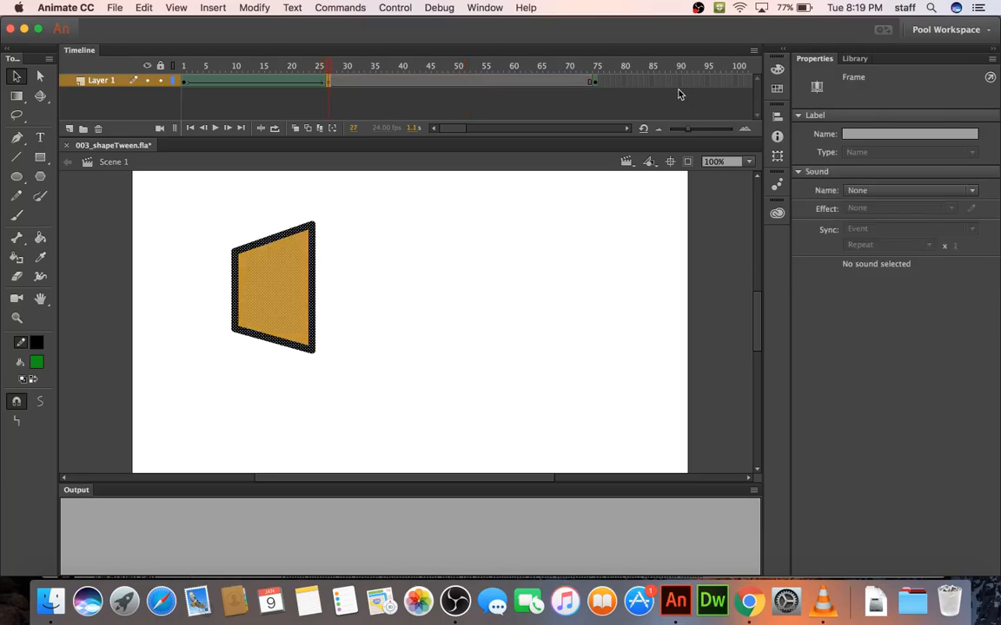
pyautogui.click(596, 82)
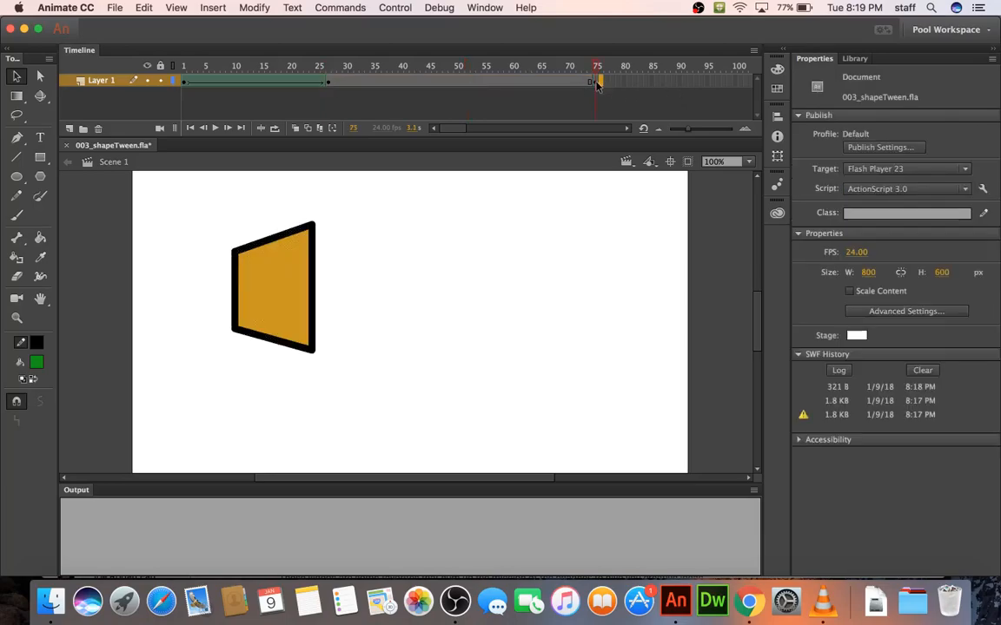
# Copy the square's keyframe from frame 1, paste it at frame 100, and test the movie
pyautogui.click(184, 83)
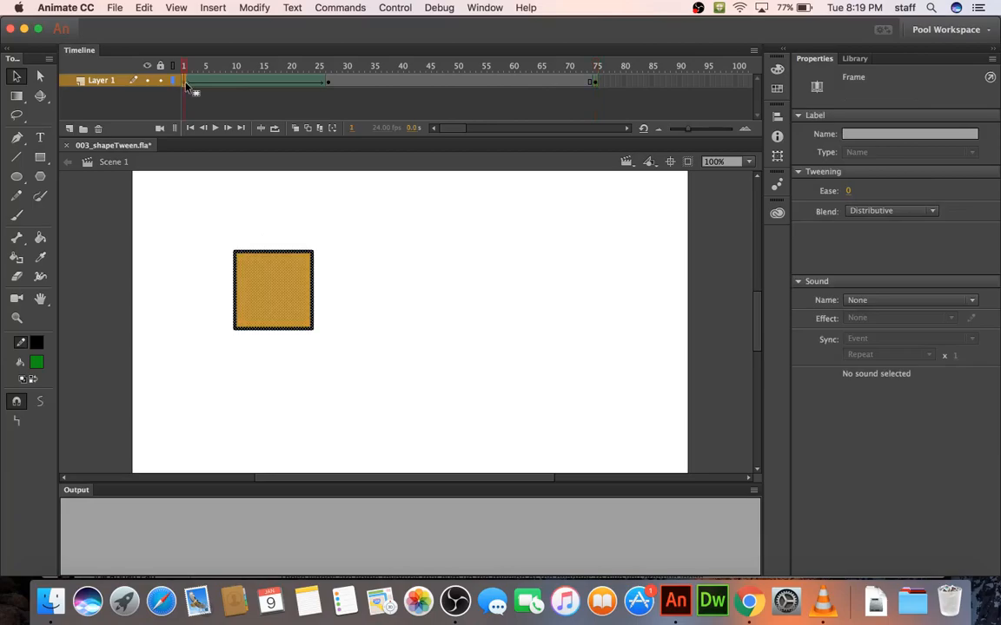
pyautogui.click(592, 83)
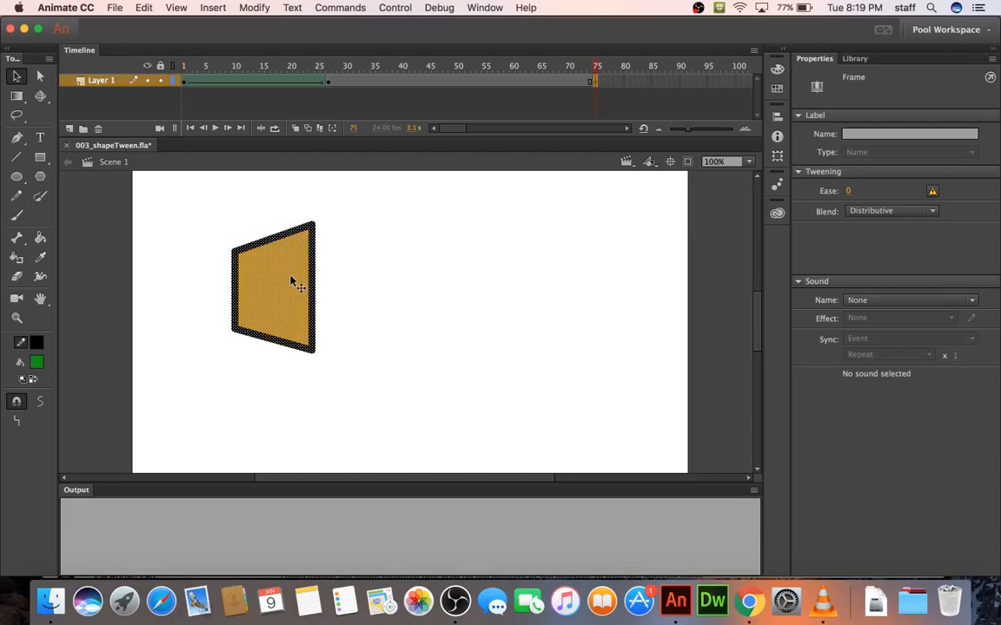
pyautogui.click(185, 82)
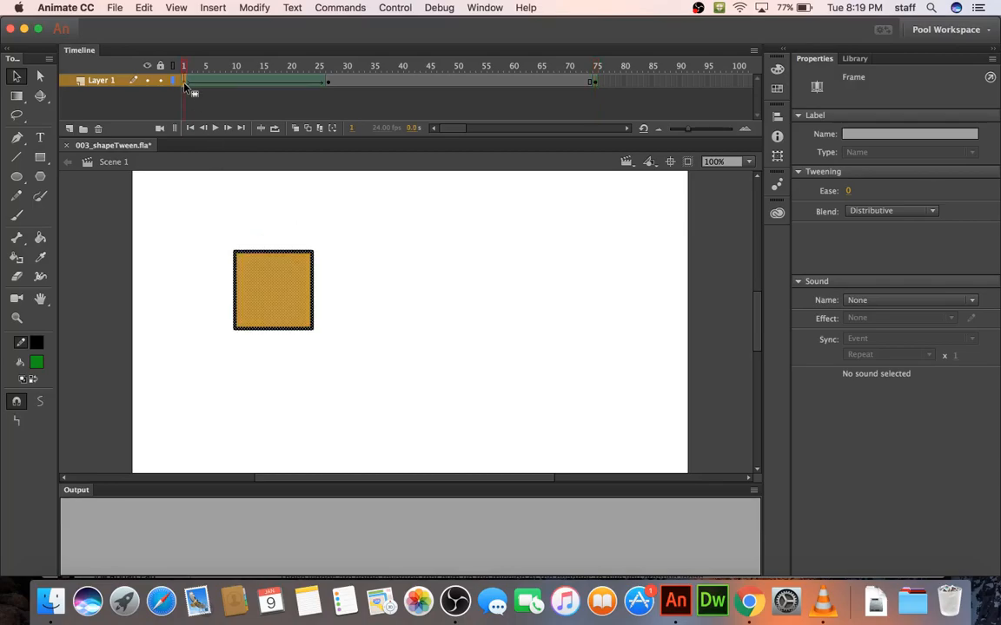
pyautogui.rightClick(185, 84)
pyautogui.click(205, 279)
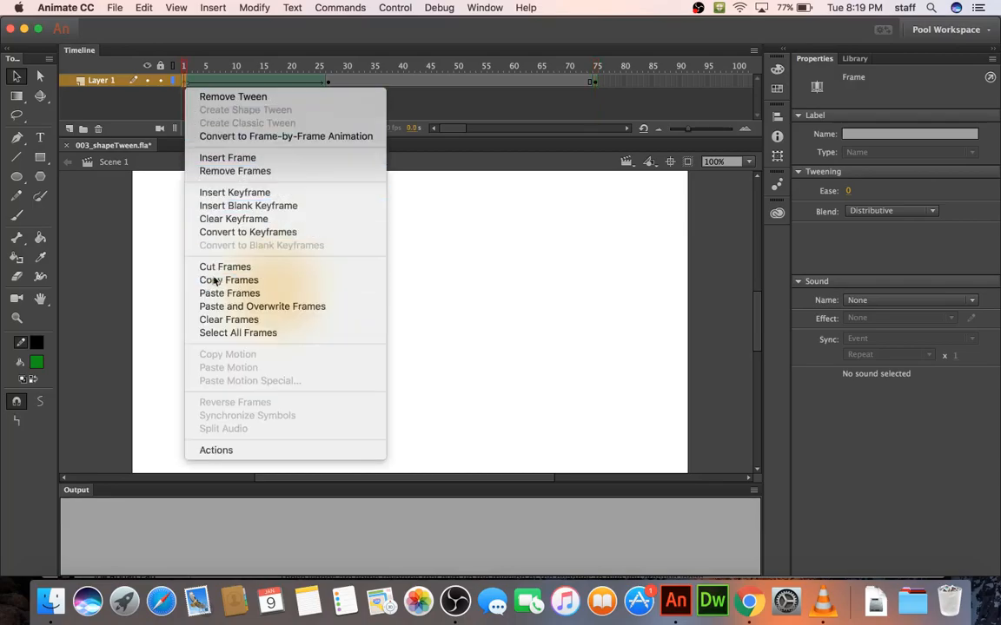
pyautogui.click(733, 82)
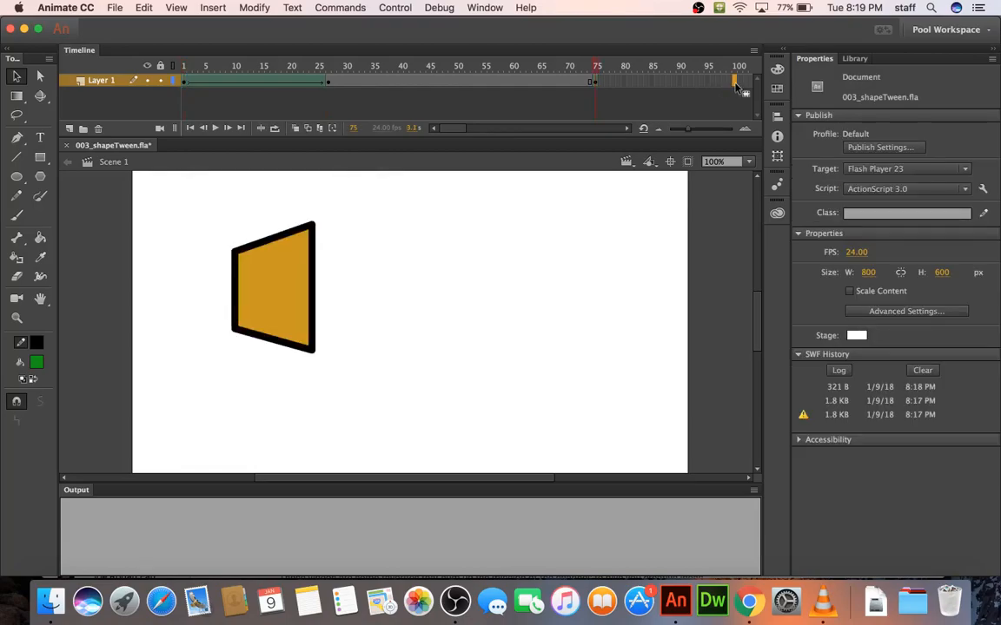
pyautogui.rightClick(734, 82)
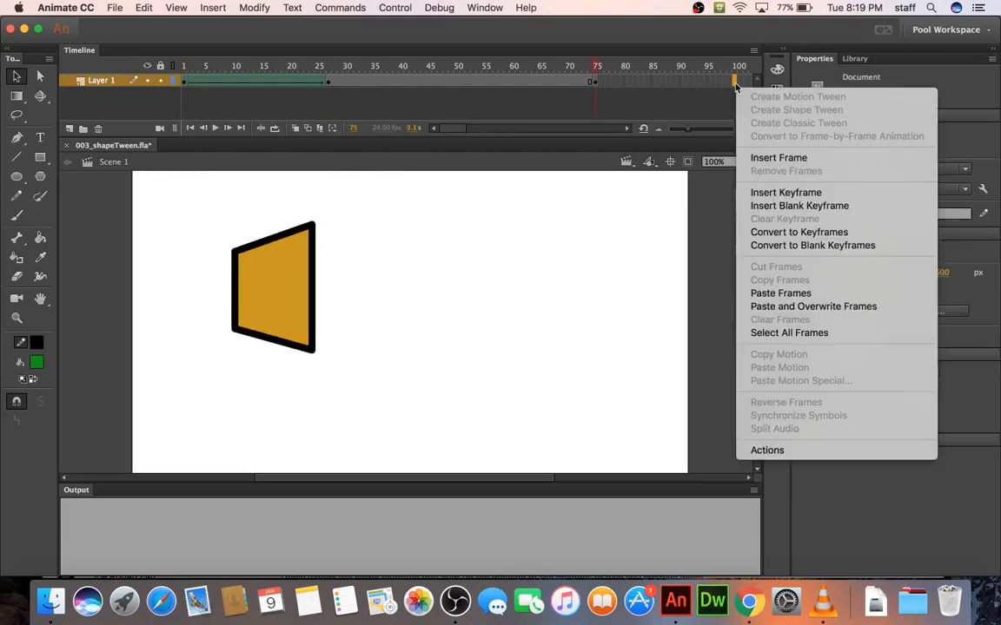
pyautogui.click(777, 296)
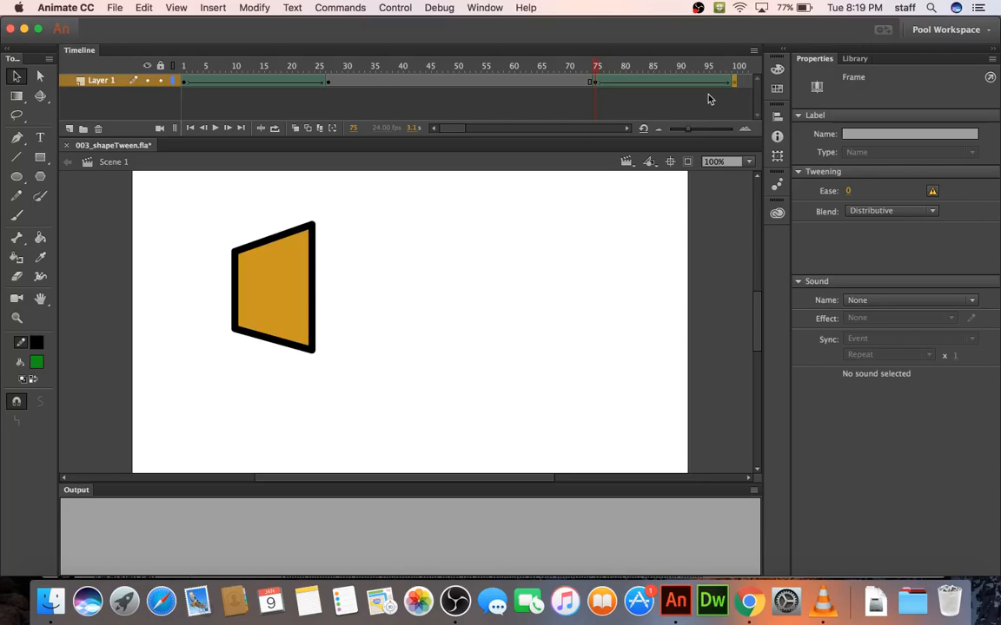
pyautogui.press('super+Return')
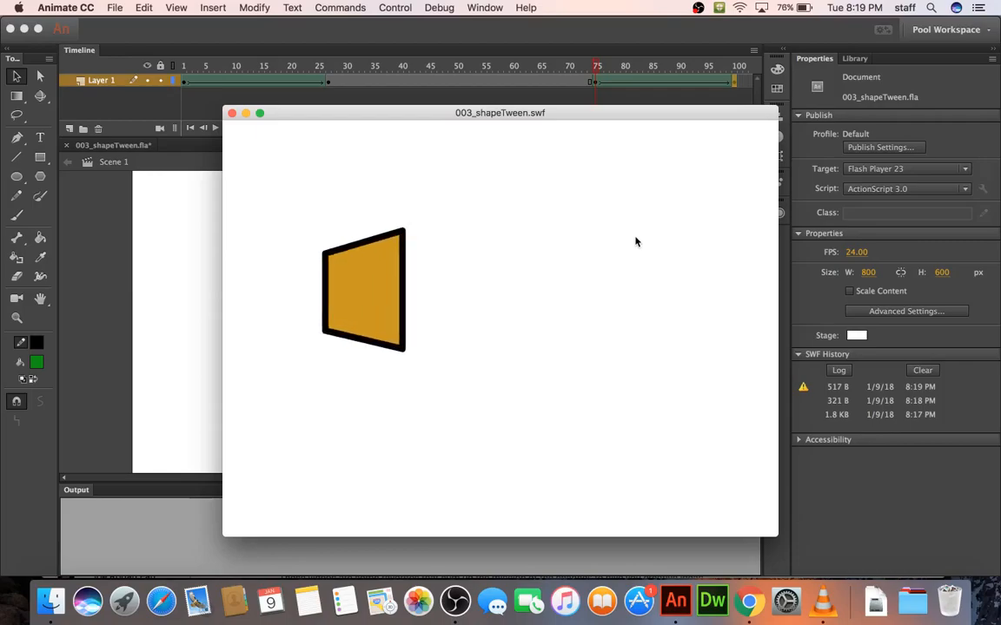
pyautogui.click(232, 114)
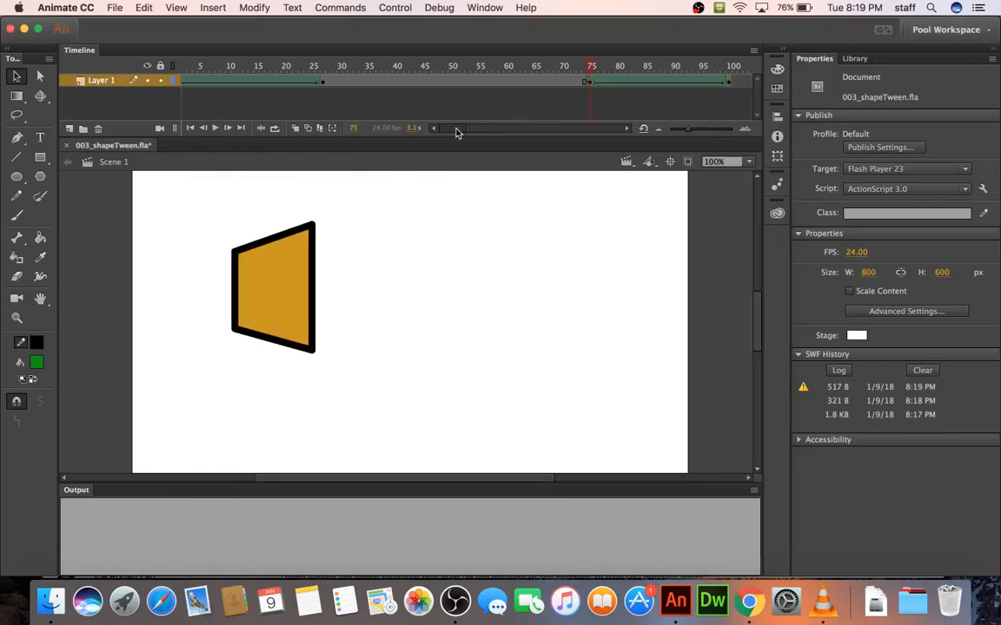
# Insert a keyframe at frame 150 of Layer 1 that holds the square
pyautogui.moveTo(458, 131); pyautogui.dragTo(479, 130)
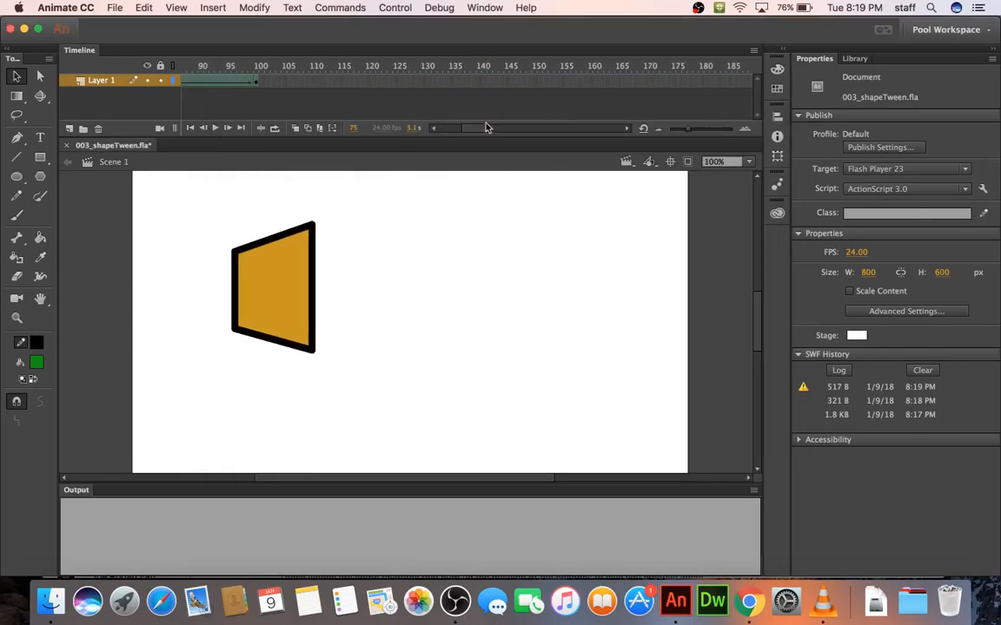
pyautogui.click(535, 84)
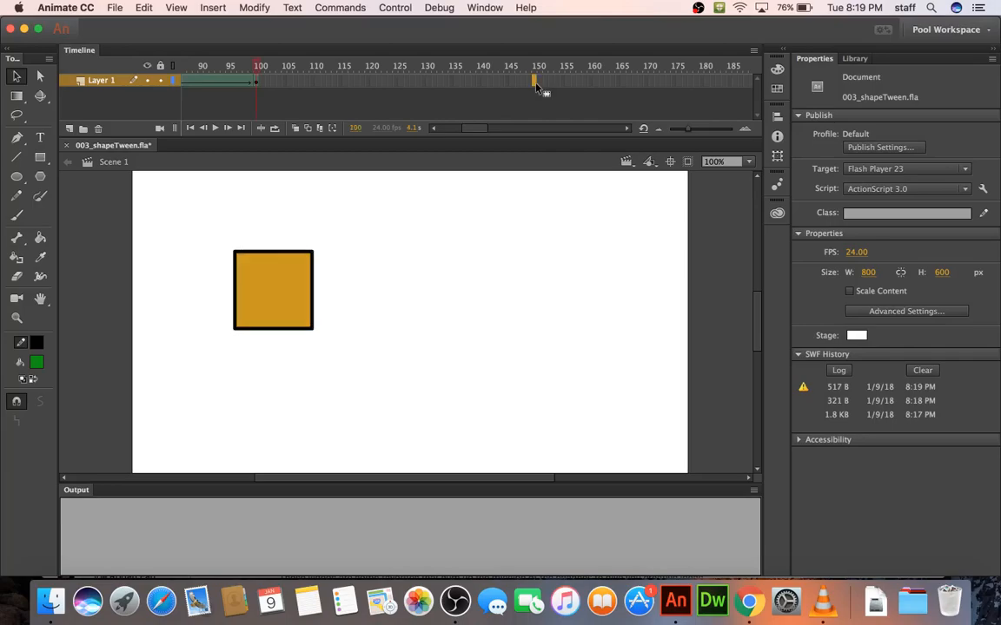
pyautogui.rightClick(536, 84)
pyautogui.click(565, 192)
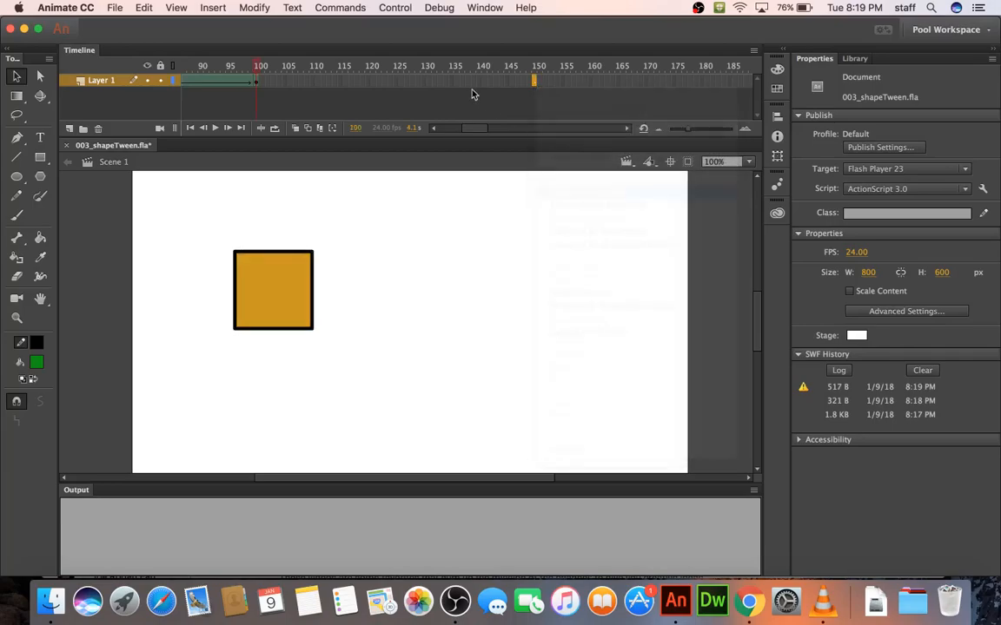
# Remove the tween between frames 100 and 150, and test the movie
pyautogui.click(462, 81)
pyautogui.rightClick(462, 81)
pyautogui.click(474, 94)
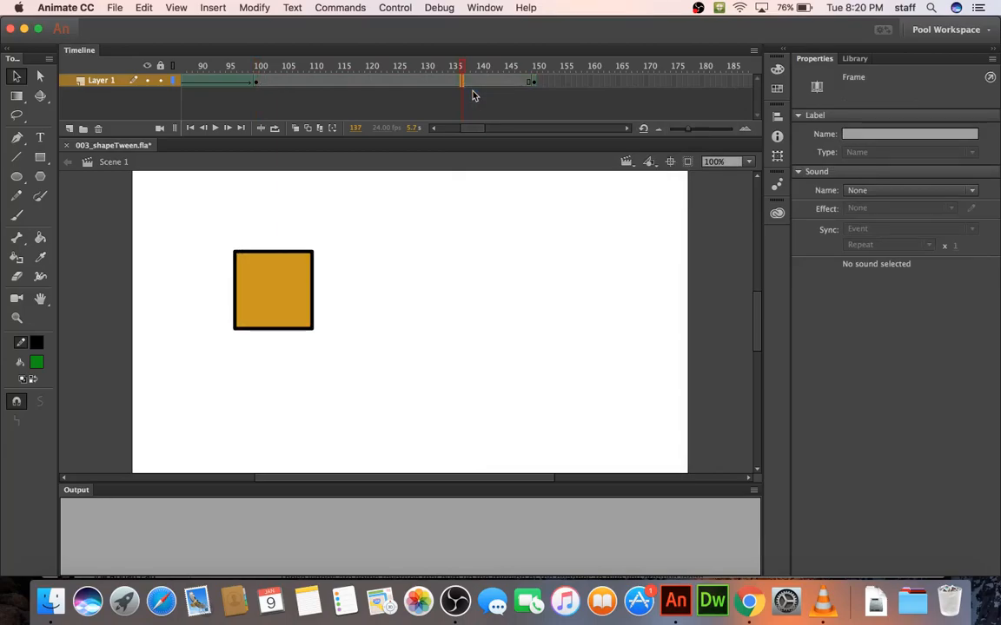
pyautogui.press('super+Return')
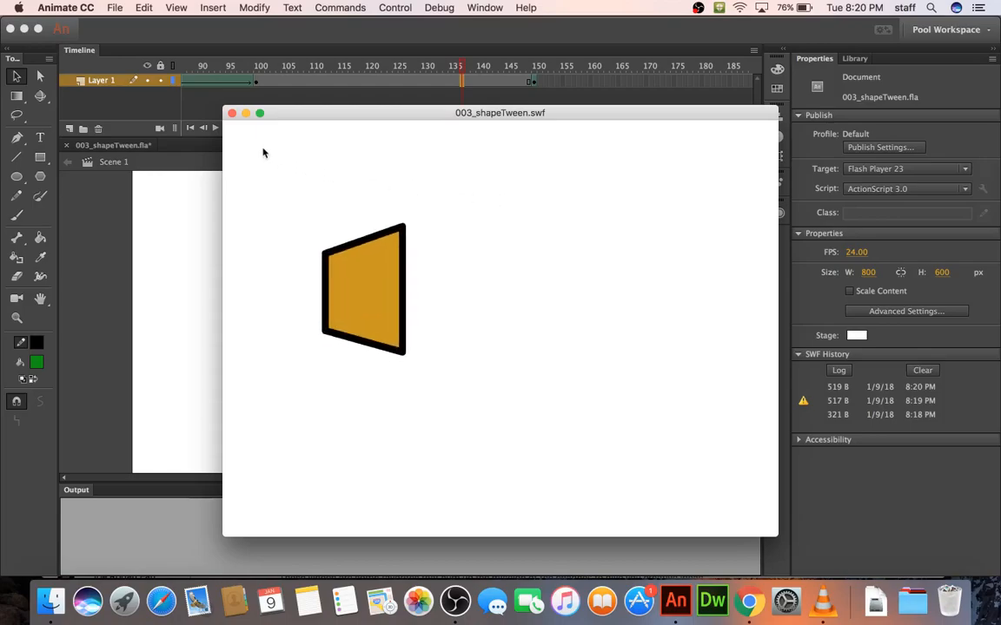
pyautogui.click(232, 114)
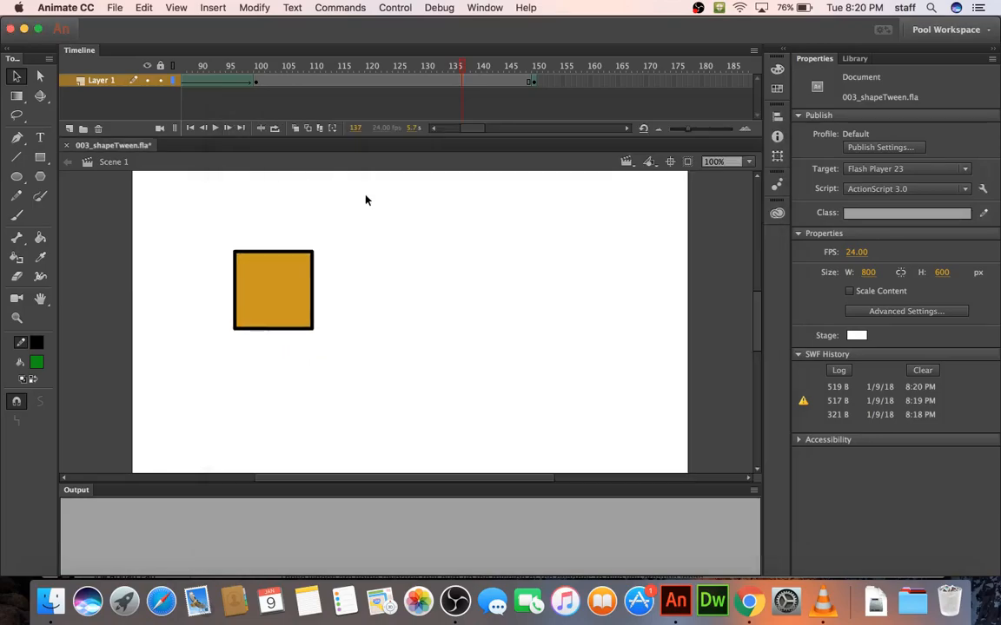